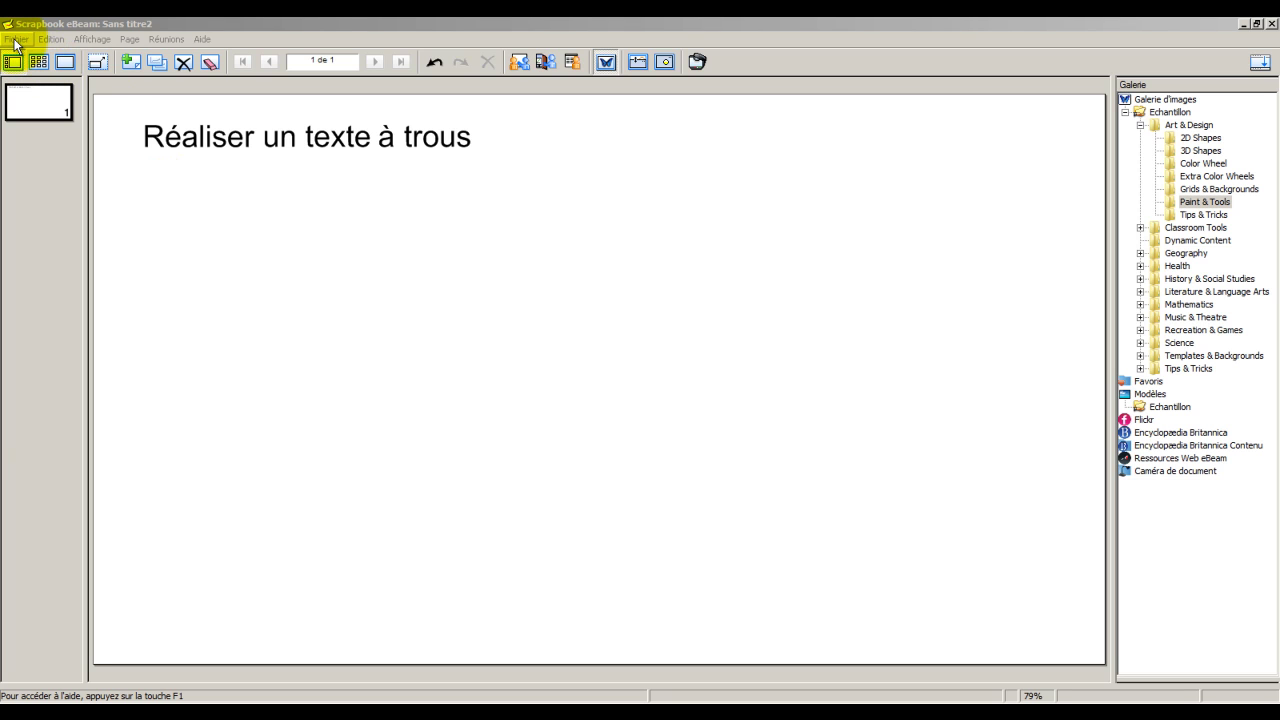
# Step: Import the Word document Histoire from the Bureau folder into the page, using the Document Word file type
pyautogui.click(14, 42)
pyautogui.click(10, 42)
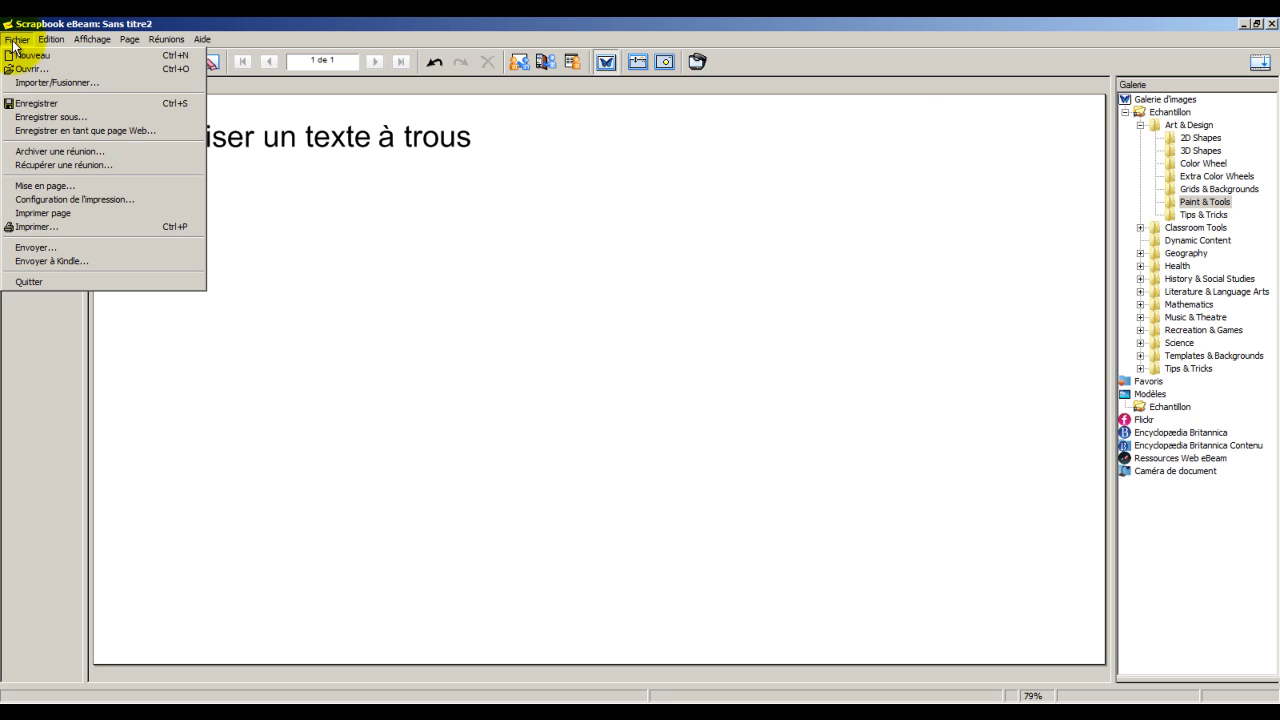
pyautogui.click(36, 82)
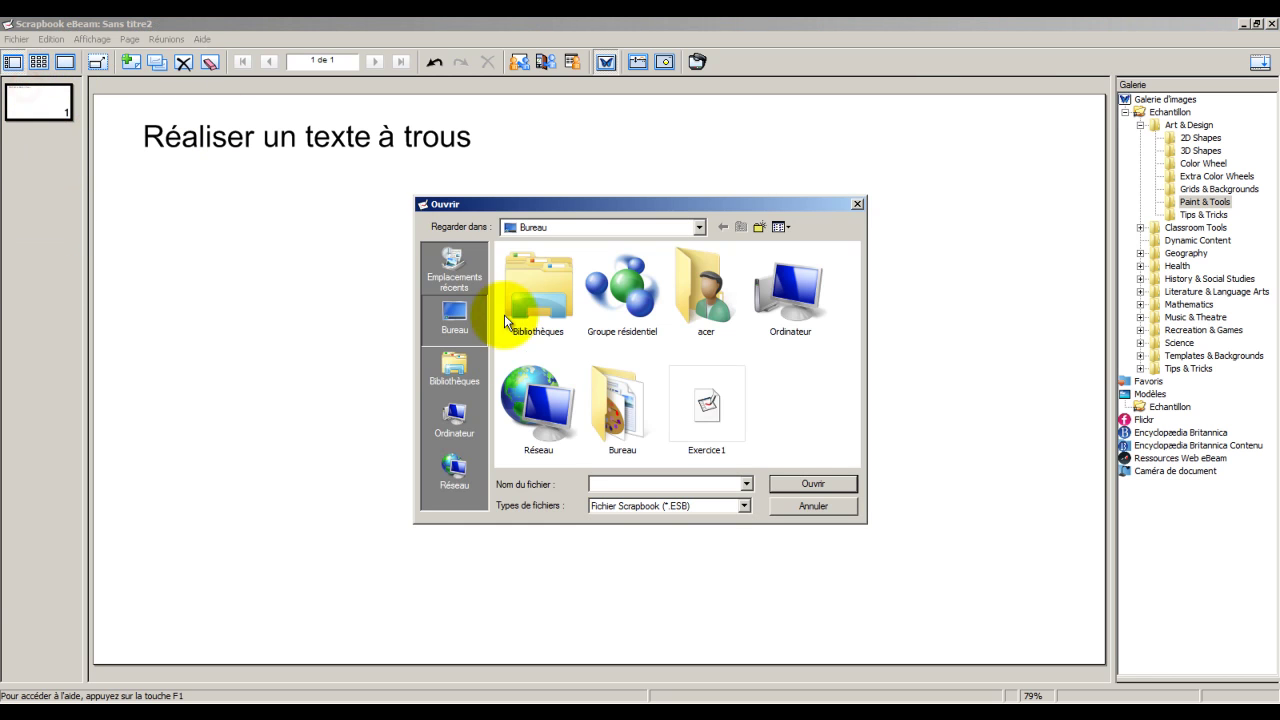
pyautogui.click(745, 507)
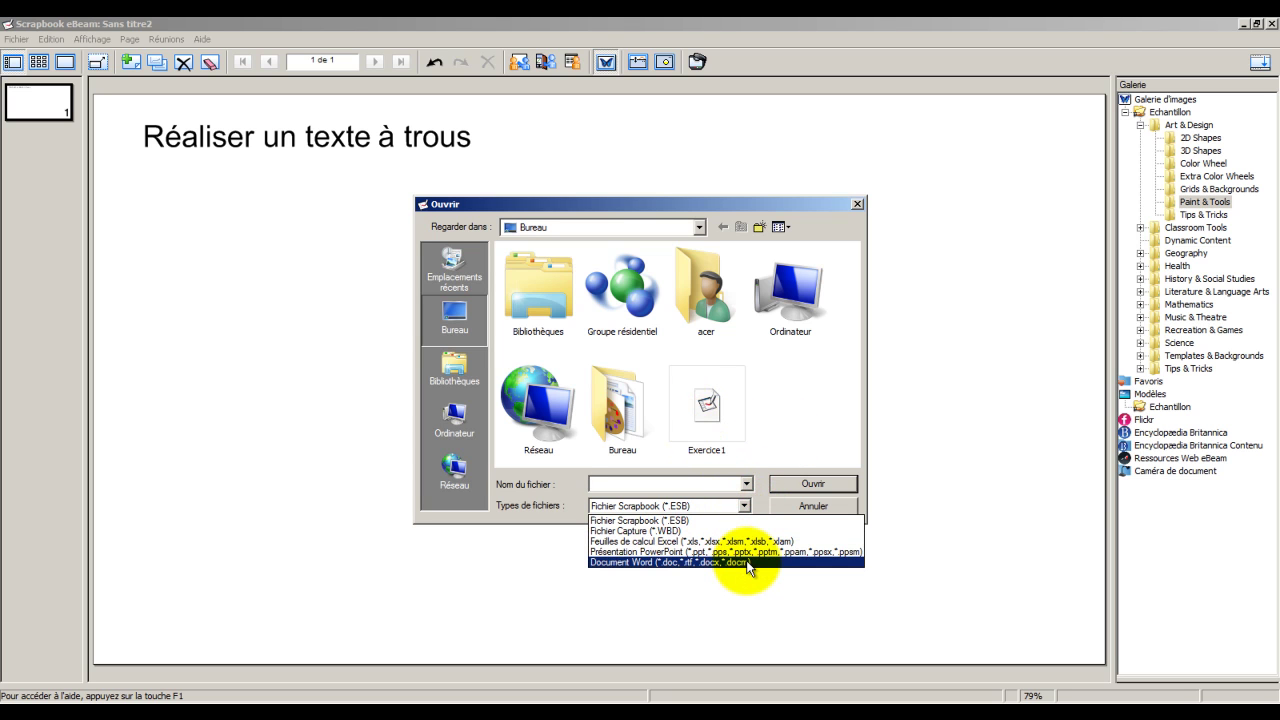
pyautogui.click(748, 563)
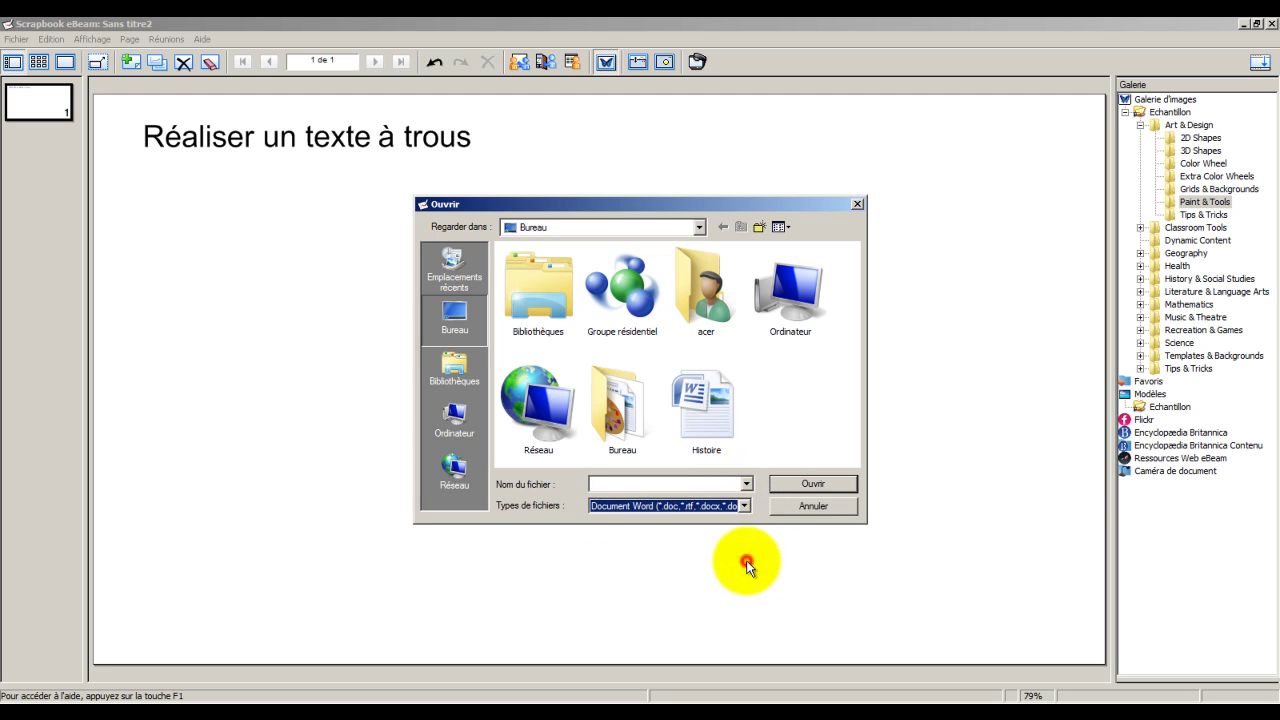
pyautogui.click(718, 425)
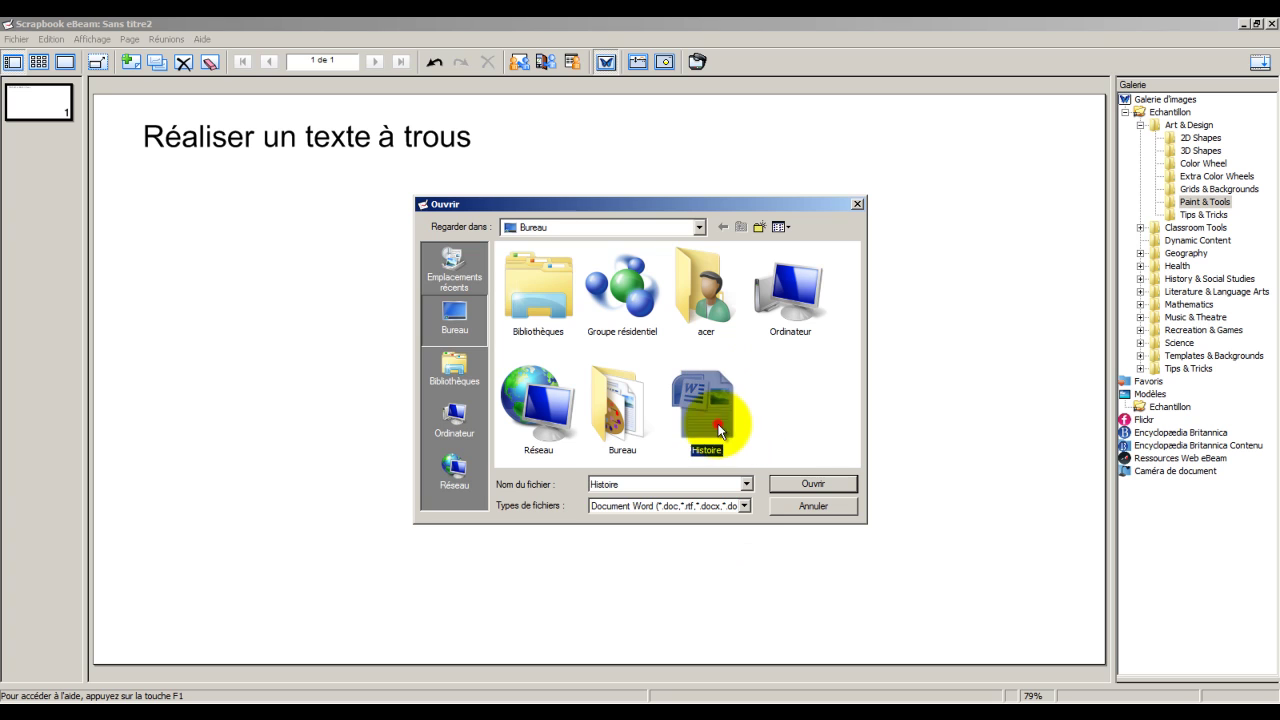
pyautogui.click(818, 485)
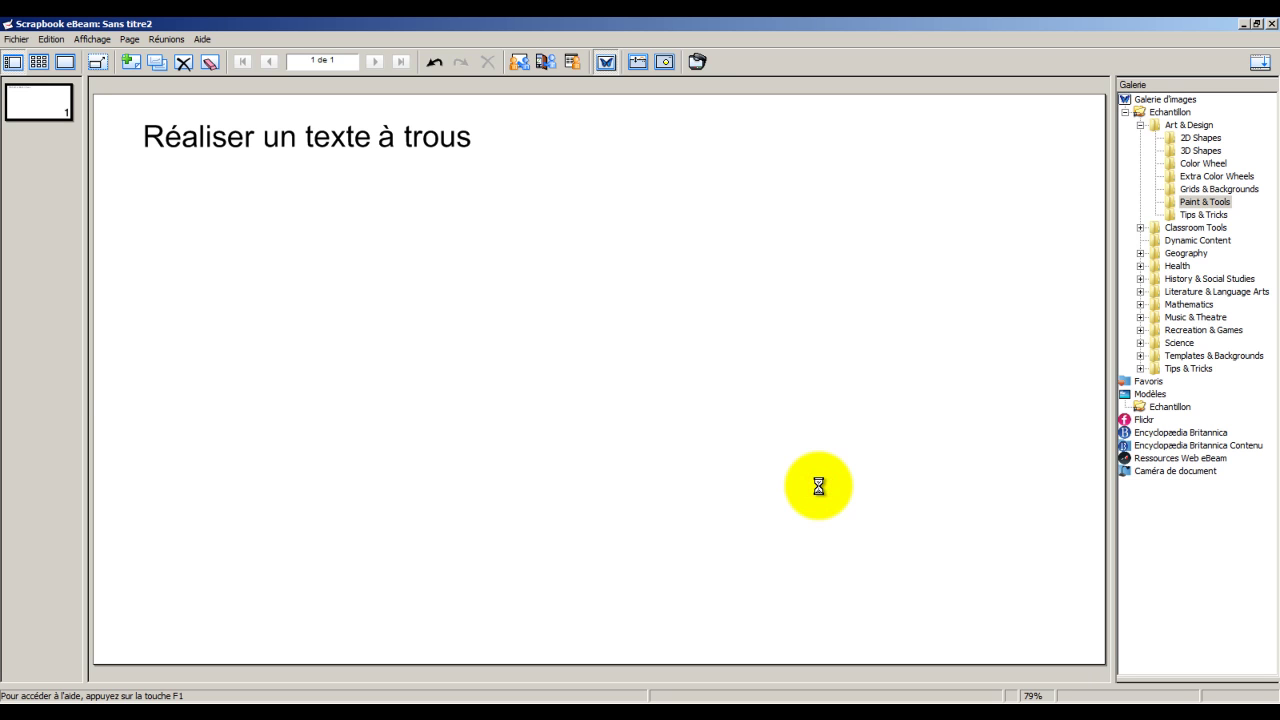
# Step: Try to select and move the imported story text, and undo and redo the title's last move
pyautogui.click(500, 384)
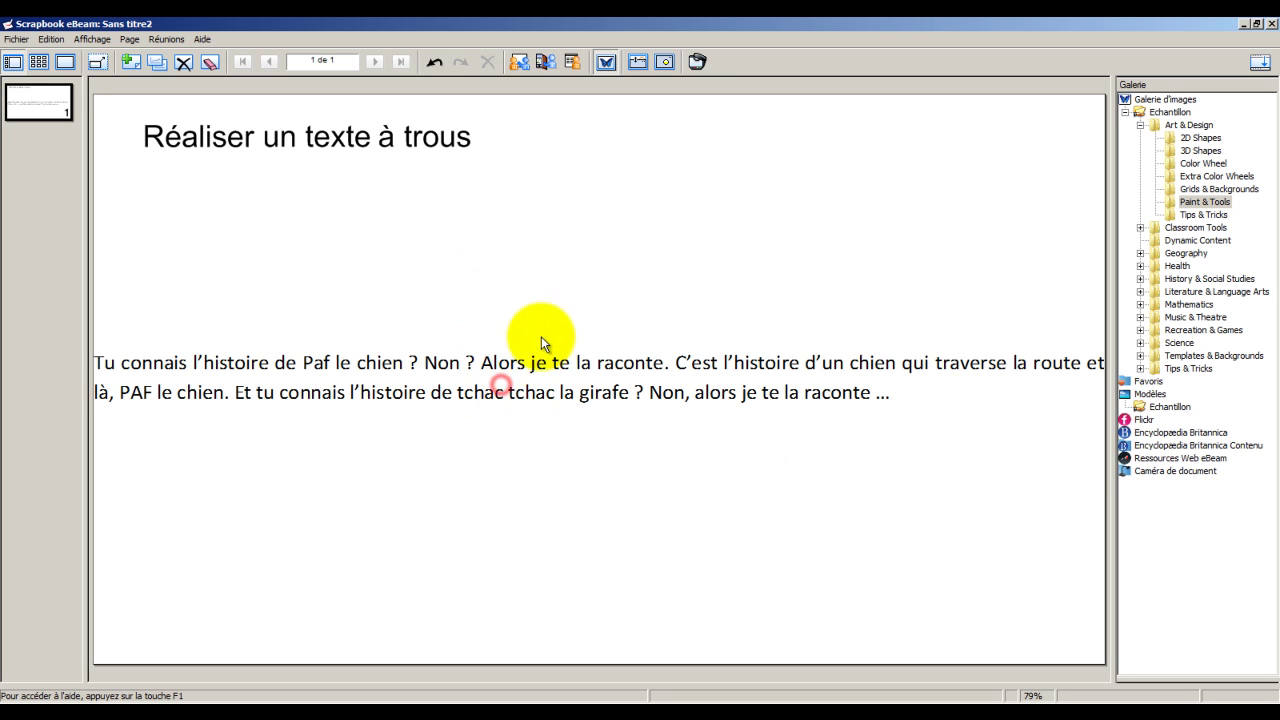
pyautogui.moveTo(720, 477); pyautogui.dragTo(722, 479)
pyautogui.moveTo(553, 320); pyautogui.dragTo(731, 479)
pyautogui.moveTo(613, 307); pyautogui.dragTo(797, 372)
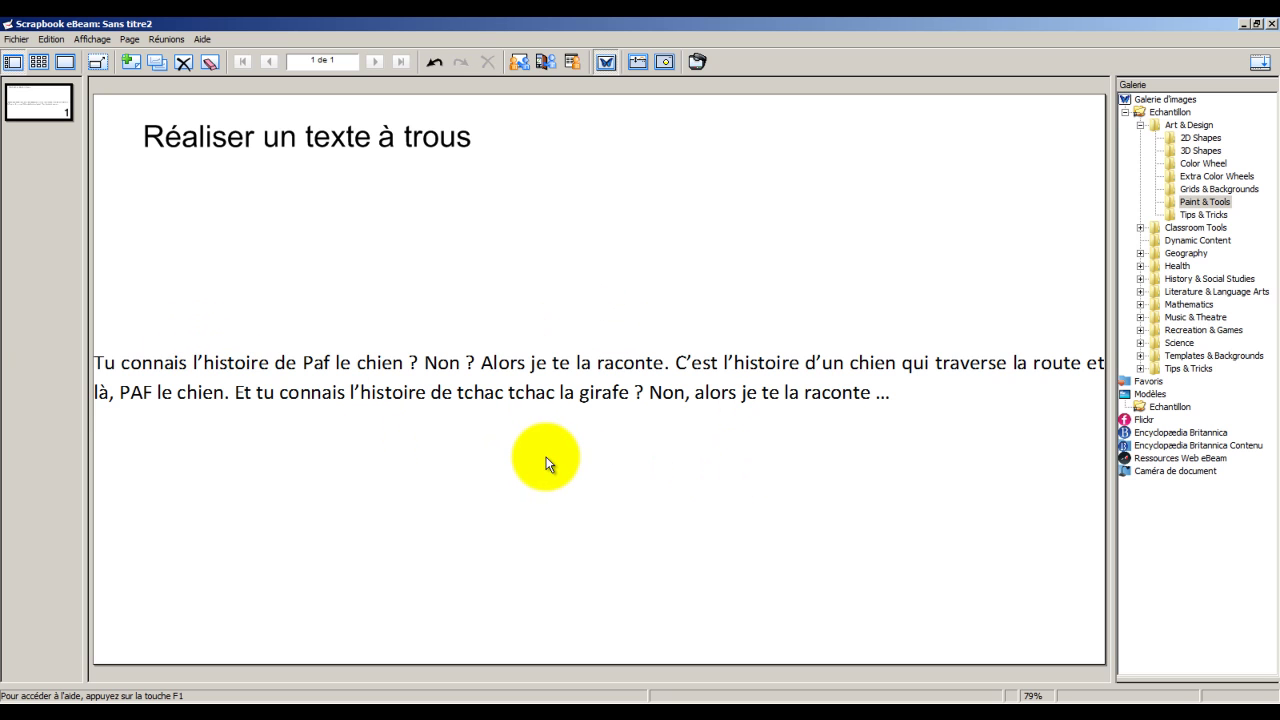
pyautogui.click(434, 64)
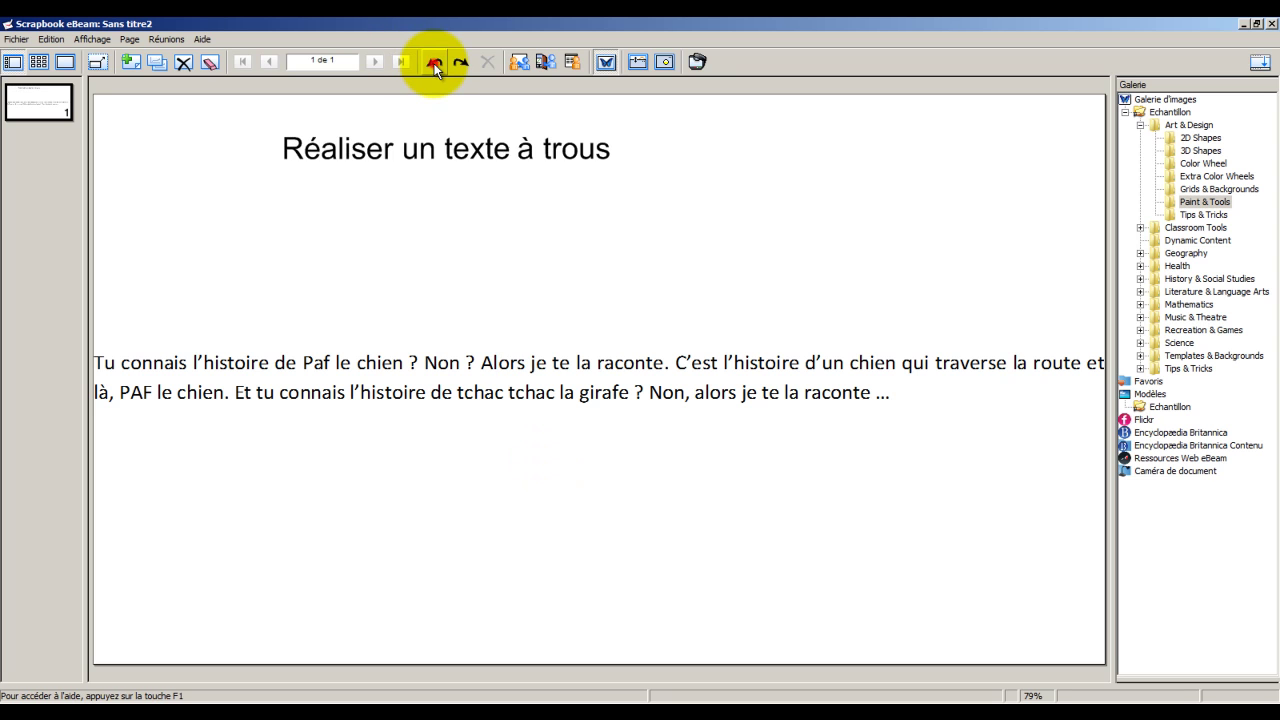
pyautogui.click(460, 62)
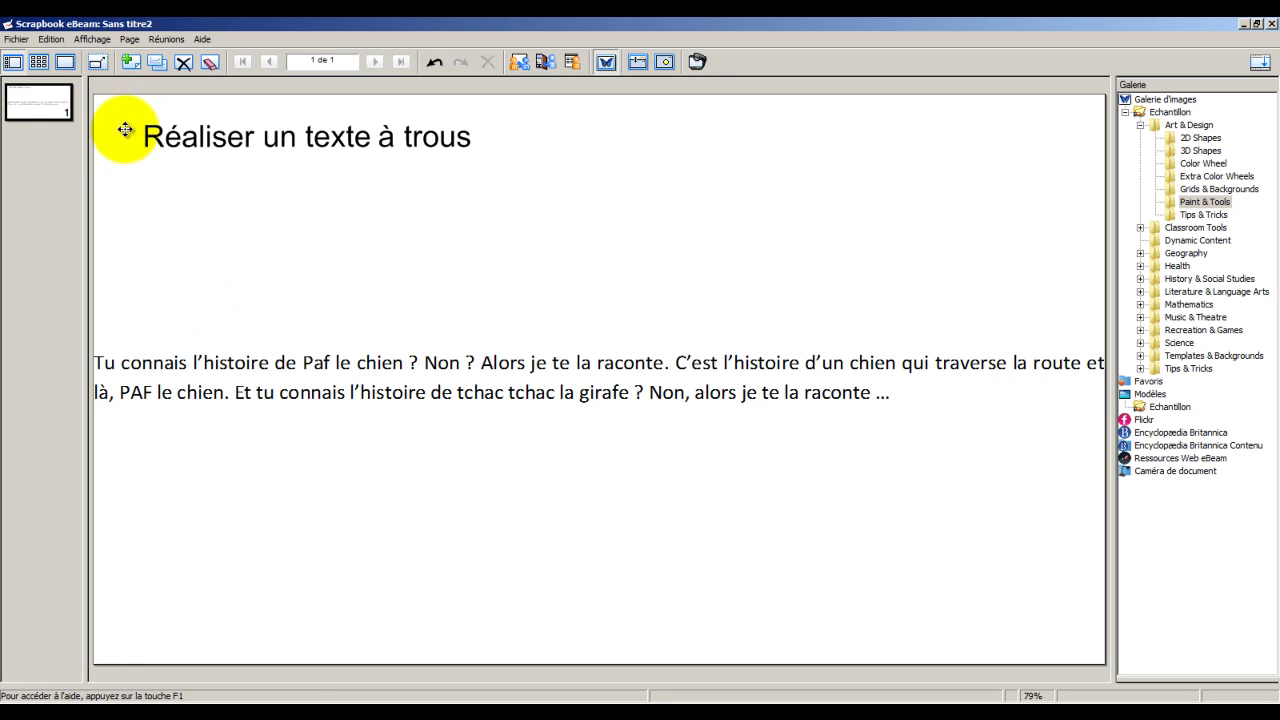
# Step: Add a blank second page and copy the title "Réaliser un texte à trous" from page 1 onto it
pyautogui.click(131, 61)
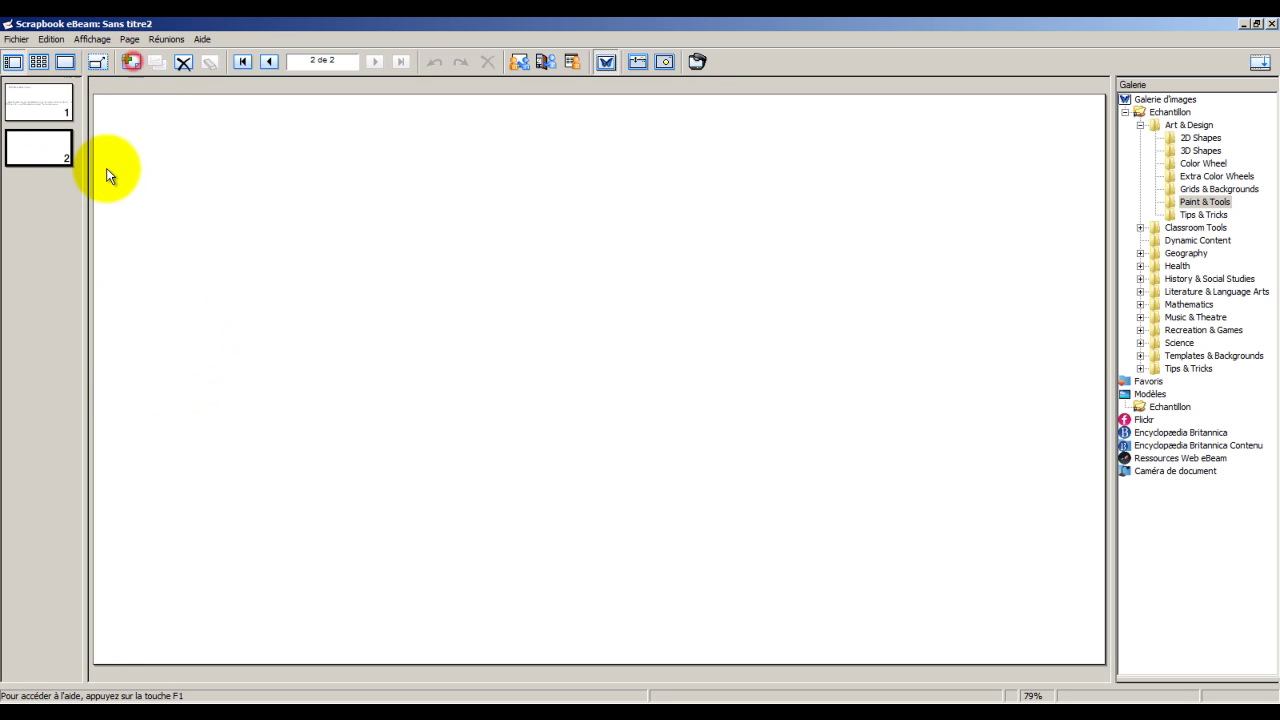
pyautogui.click(62, 100)
pyautogui.click(324, 138)
pyautogui.moveTo(341, 150); pyautogui.dragTo(57, 157)
pyautogui.moveTo(493, 377); pyautogui.dragTo(309, 146)
pyautogui.click(55, 118)
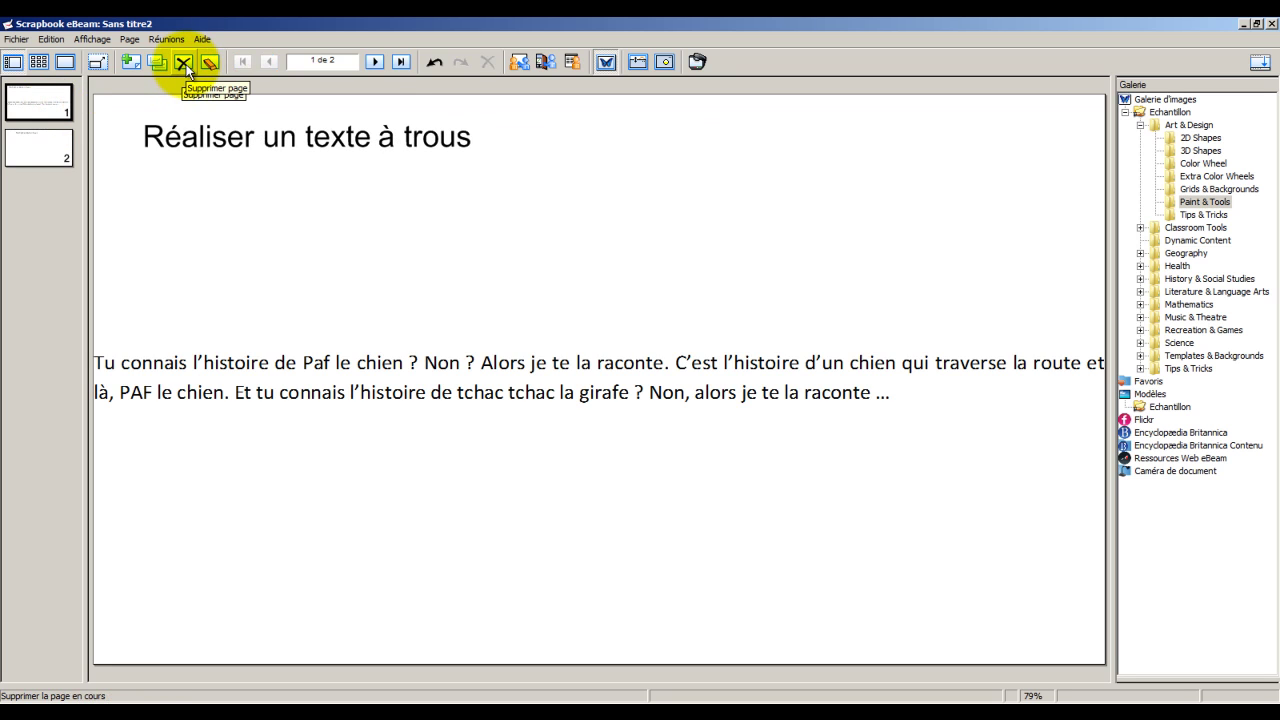
# Step: Delete the first page holding the imported story and move the title to the remaining page's upper-left corner
pyautogui.click(183, 63)
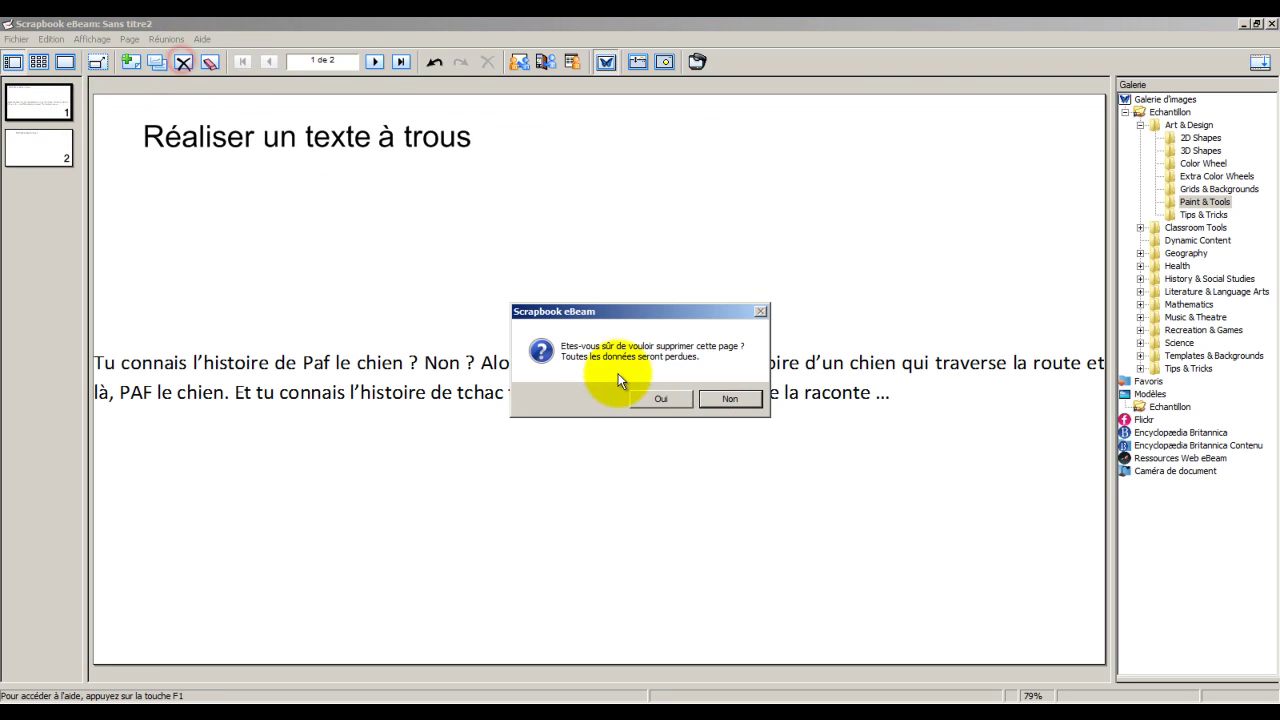
pyautogui.click(648, 398)
pyautogui.moveTo(314, 137); pyautogui.dragTo(201, 134)
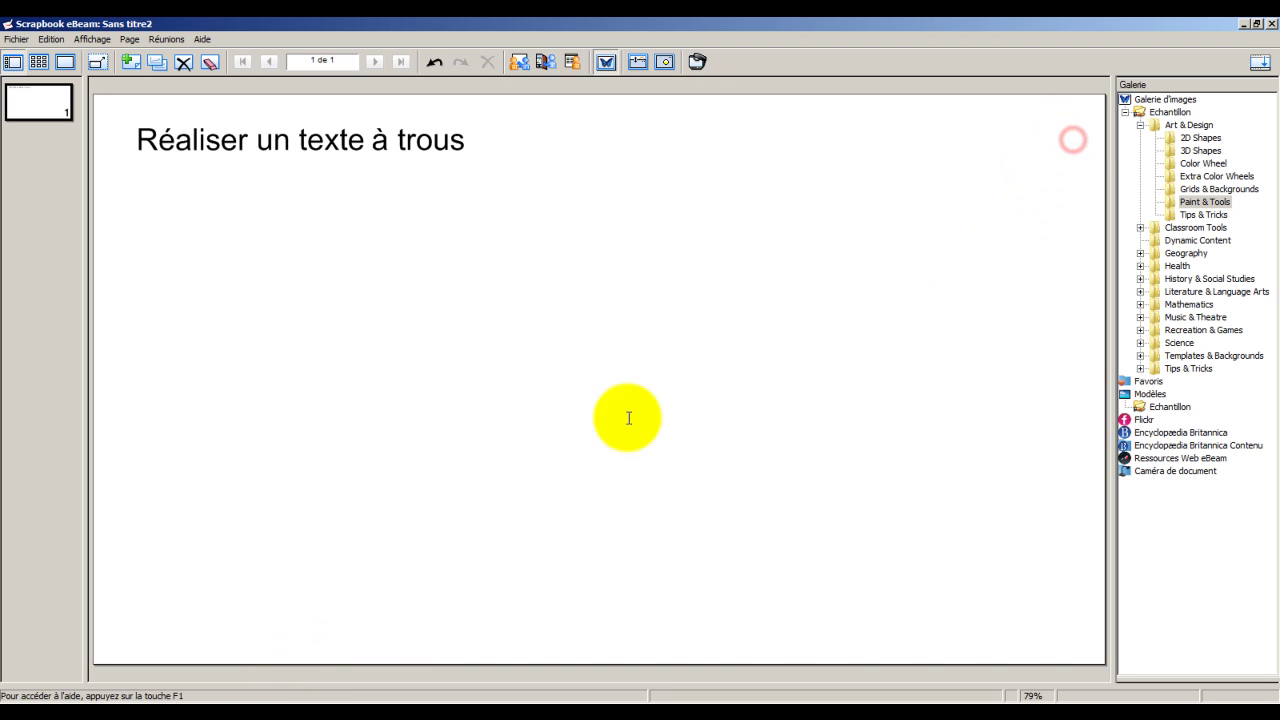
# Step: Switch to the Histoire document in Word and copy its whole story paragraph
pyautogui.click(270, 702)
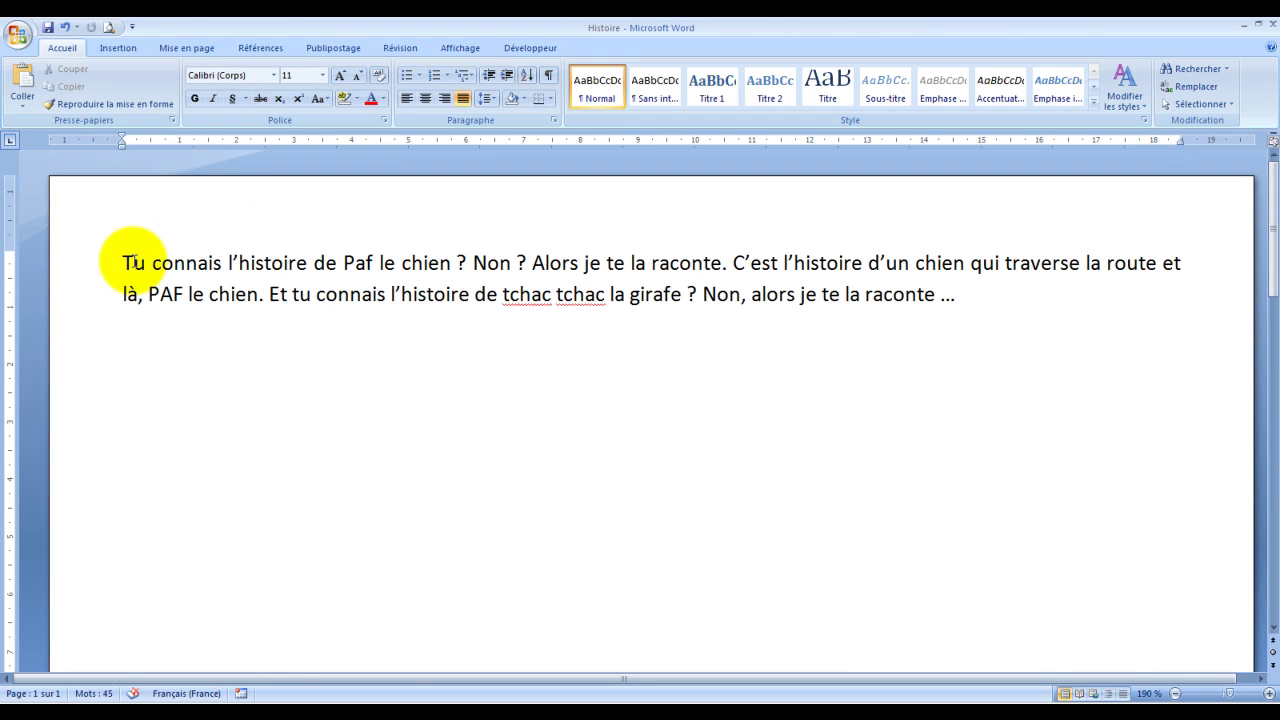
pyautogui.moveTo(124, 262); pyautogui.dragTo(957, 296)
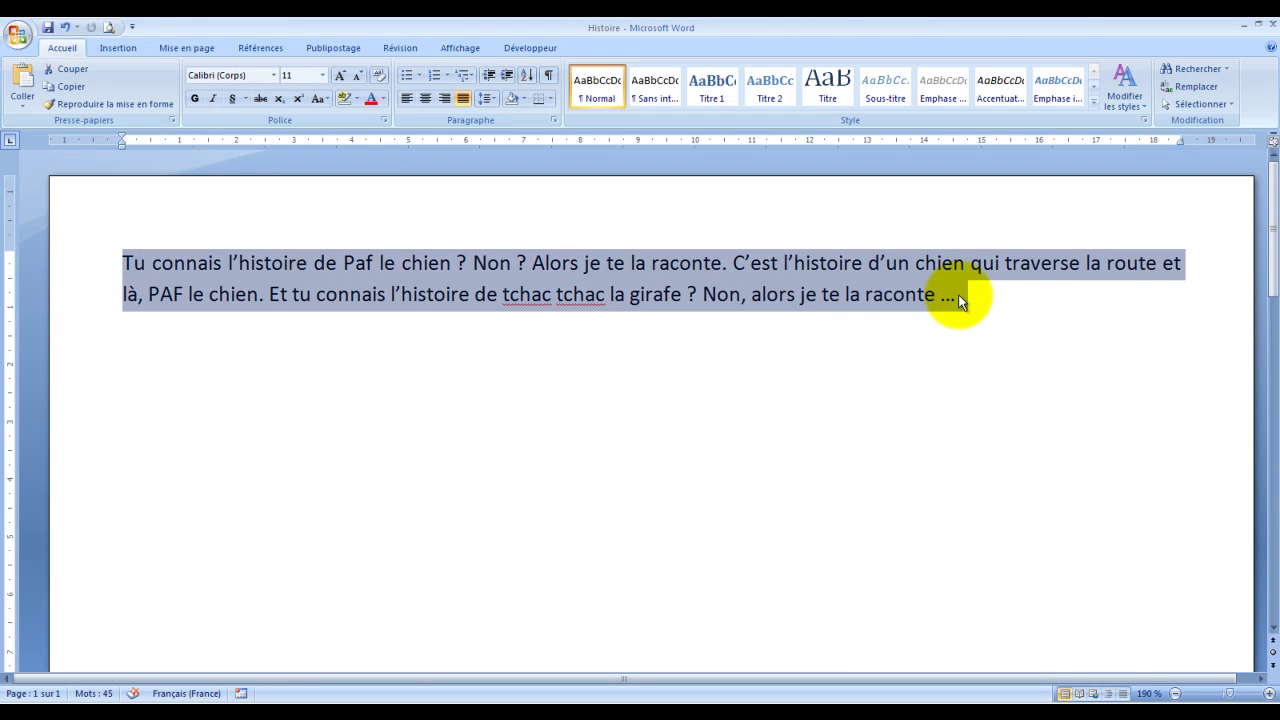
pyautogui.rightClick(894, 290)
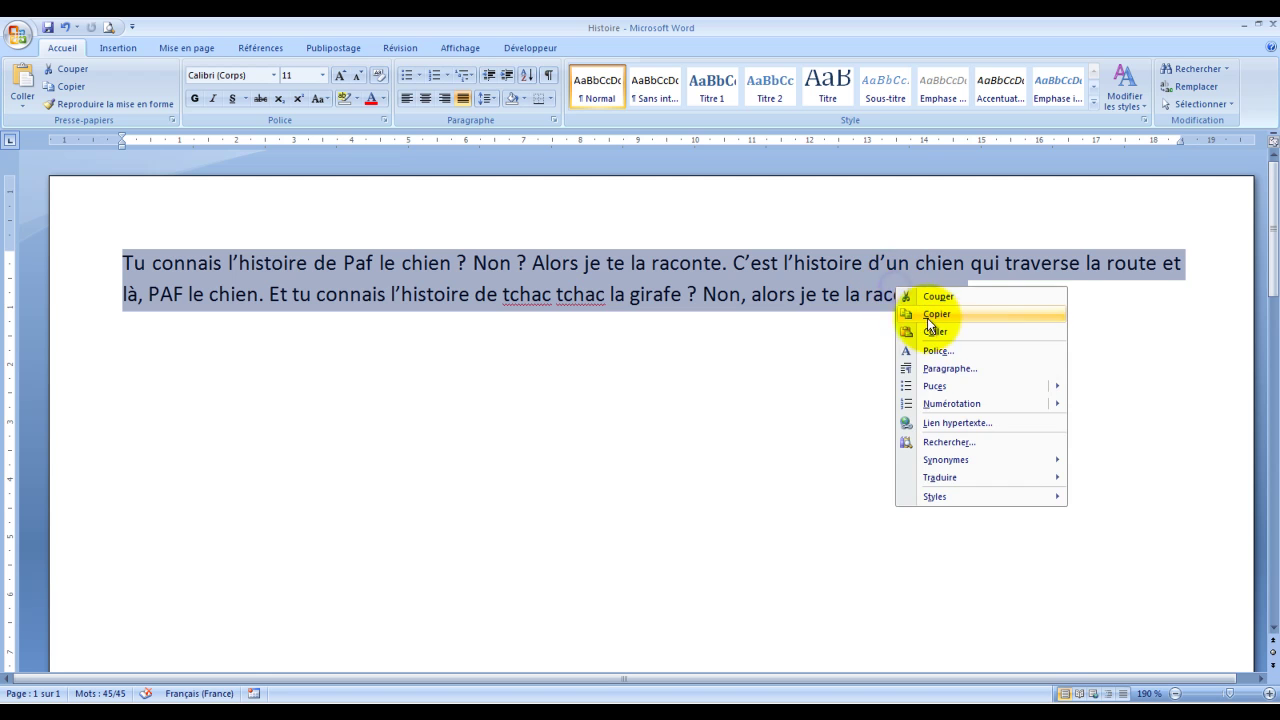
pyautogui.click(931, 316)
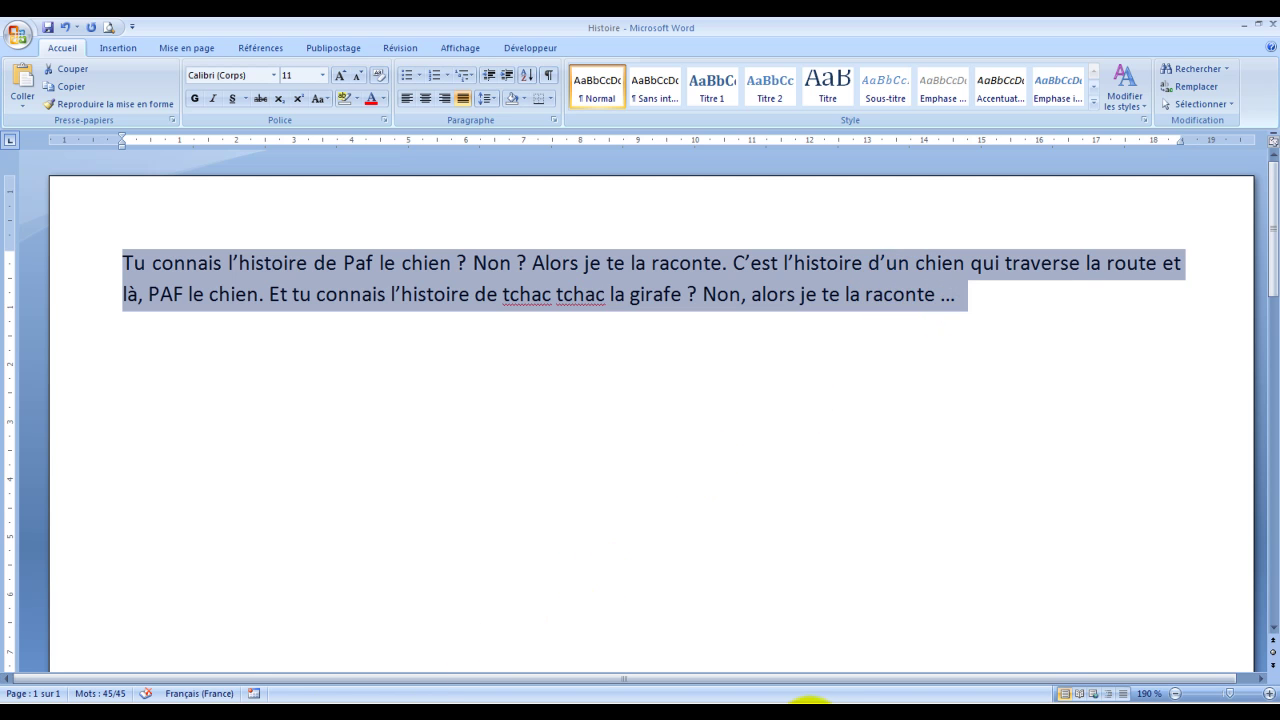
# Step: Switch back to Scrapbook eBeam, paste the story below the title and enlarge its text frame
pyautogui.click(797, 706)
pyautogui.rightClick(174, 204)
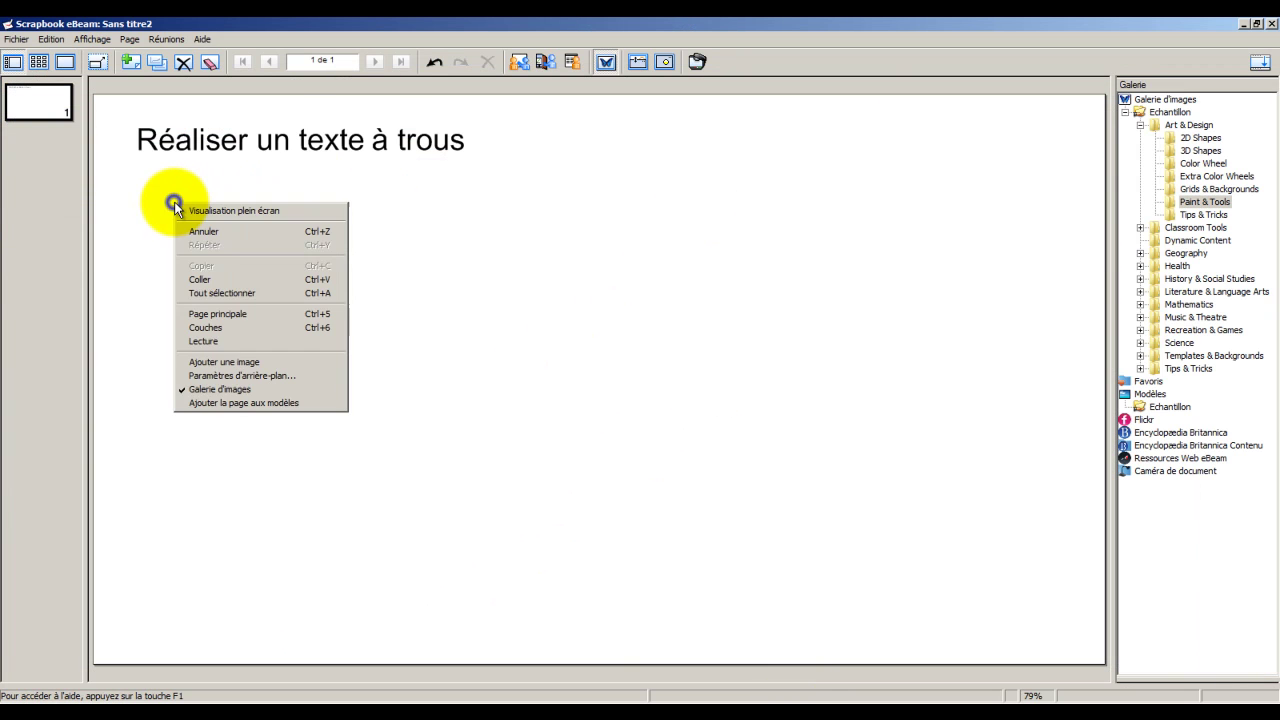
pyautogui.click(221, 279)
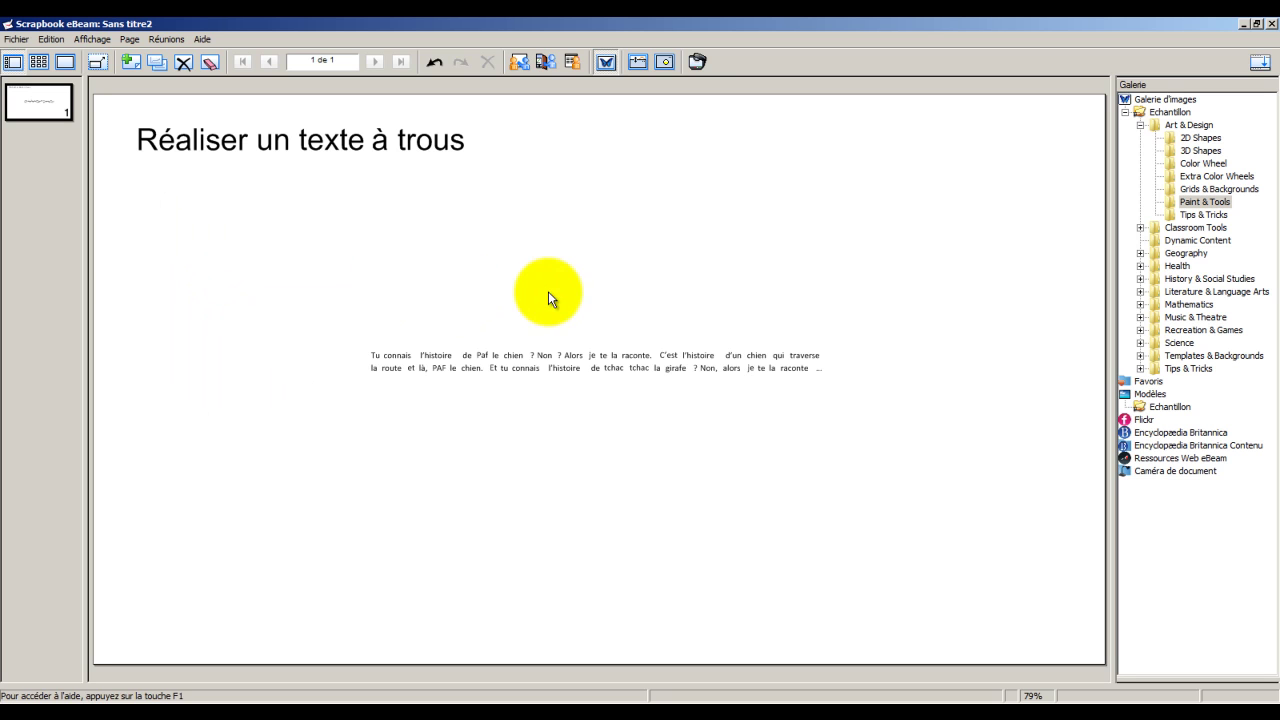
pyautogui.click(537, 370)
pyautogui.moveTo(837, 422); pyautogui.dragTo(1017, 533)
# Step: Set the font size of the entire pasted story text to 36
pyautogui.doubleClick(810, 391)
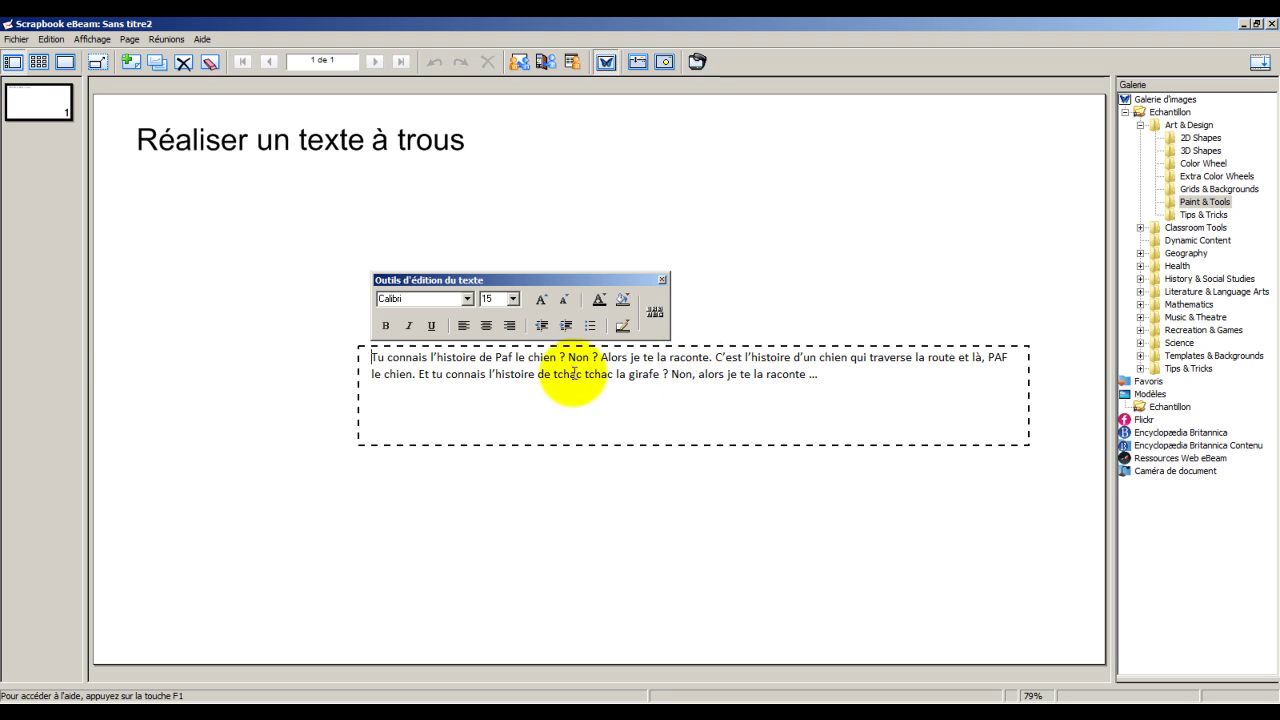
pyautogui.moveTo(818, 374); pyautogui.dragTo(360, 355)
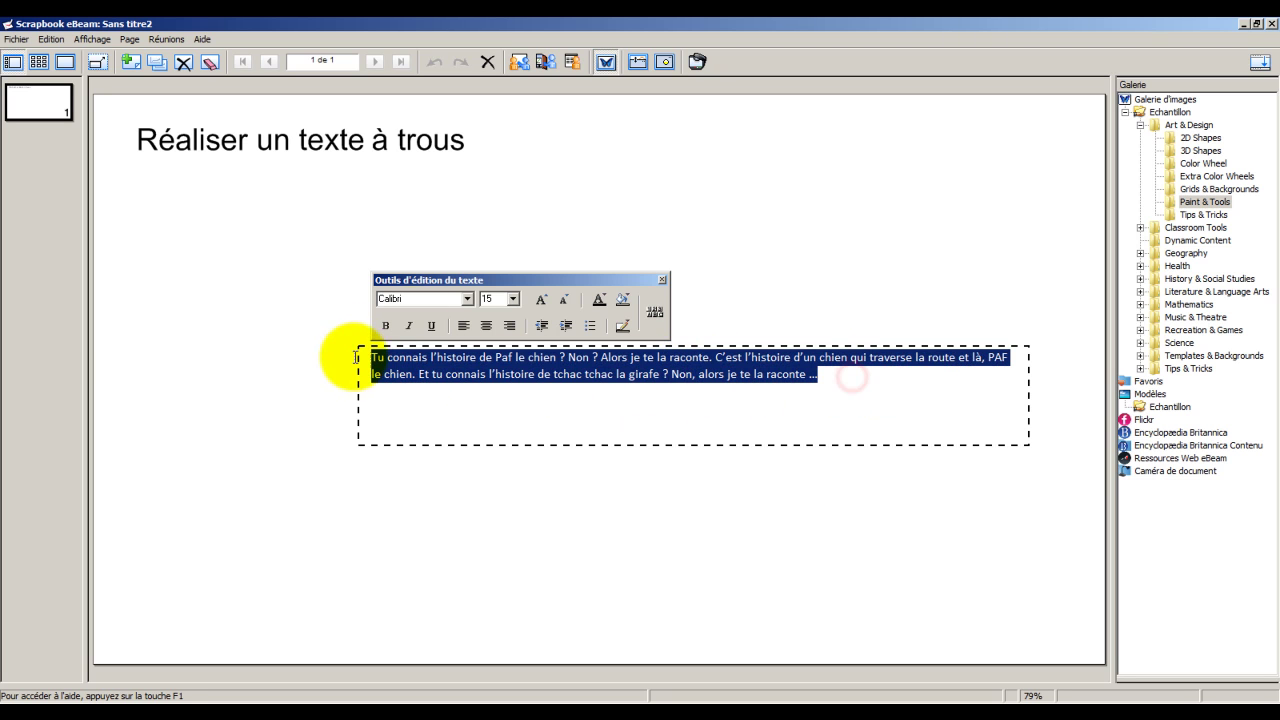
pyautogui.click(512, 299)
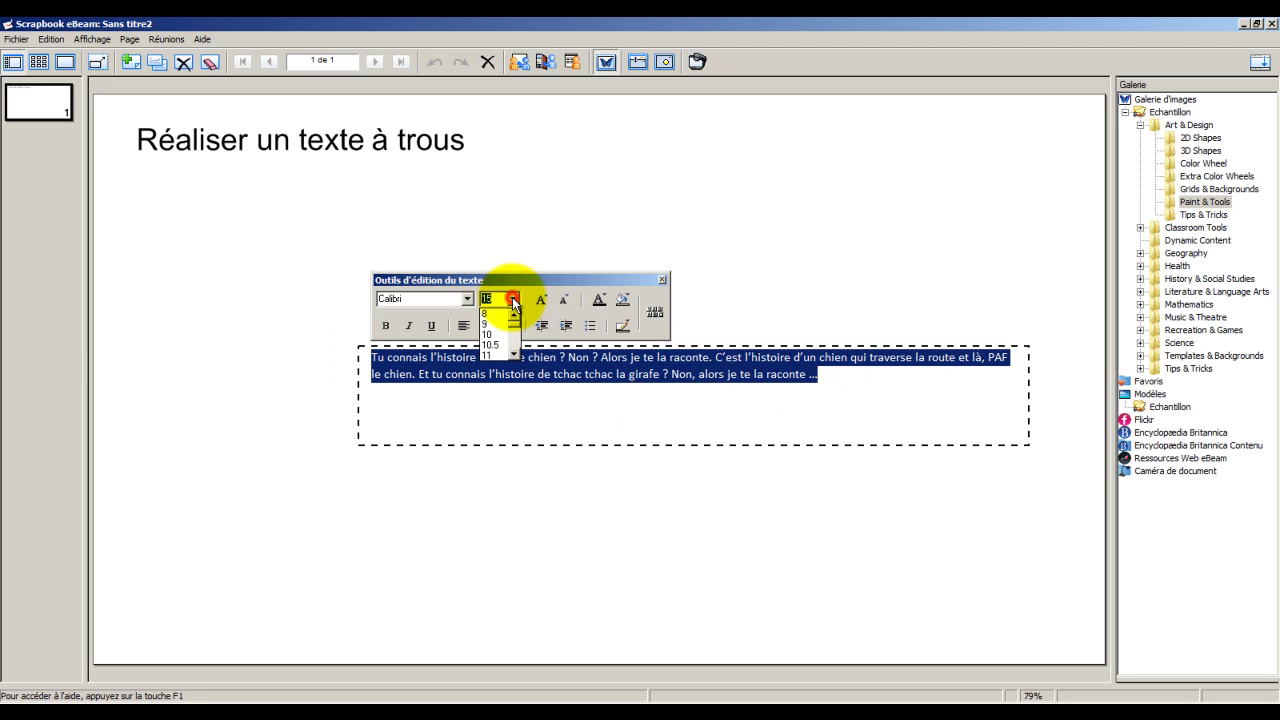
pyautogui.click(516, 350)
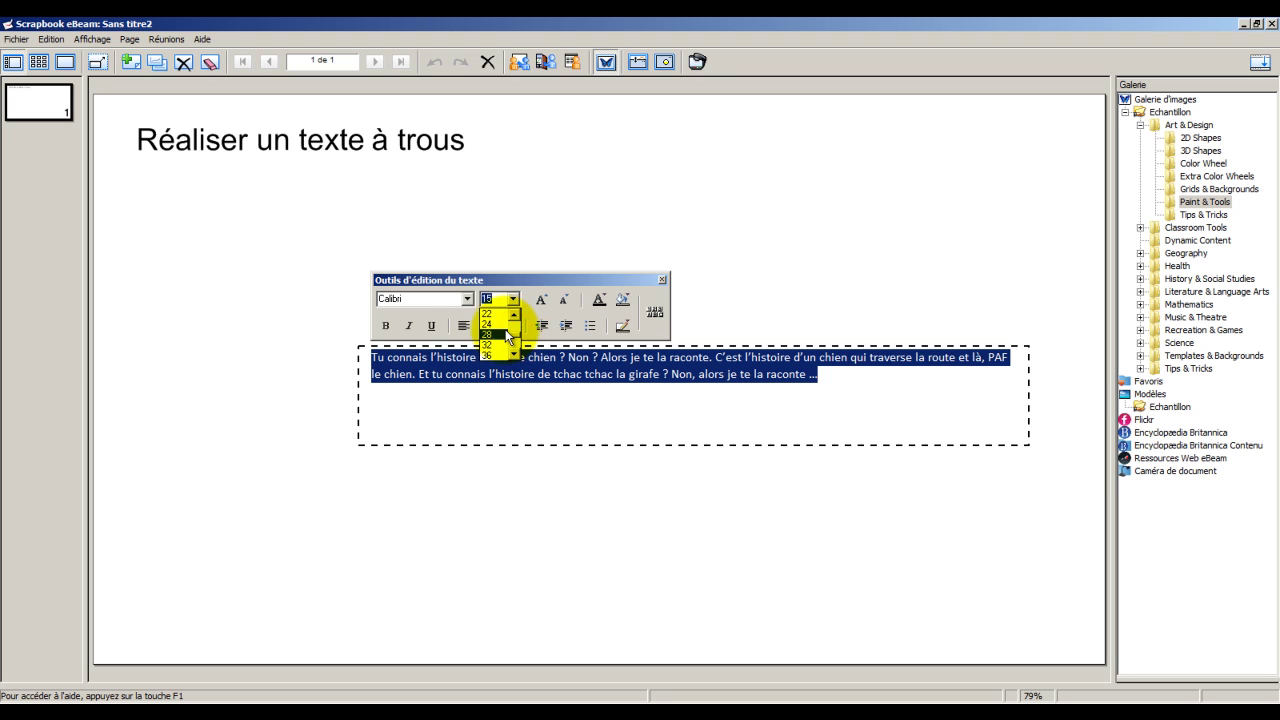
pyautogui.click(504, 325)
pyautogui.click(512, 299)
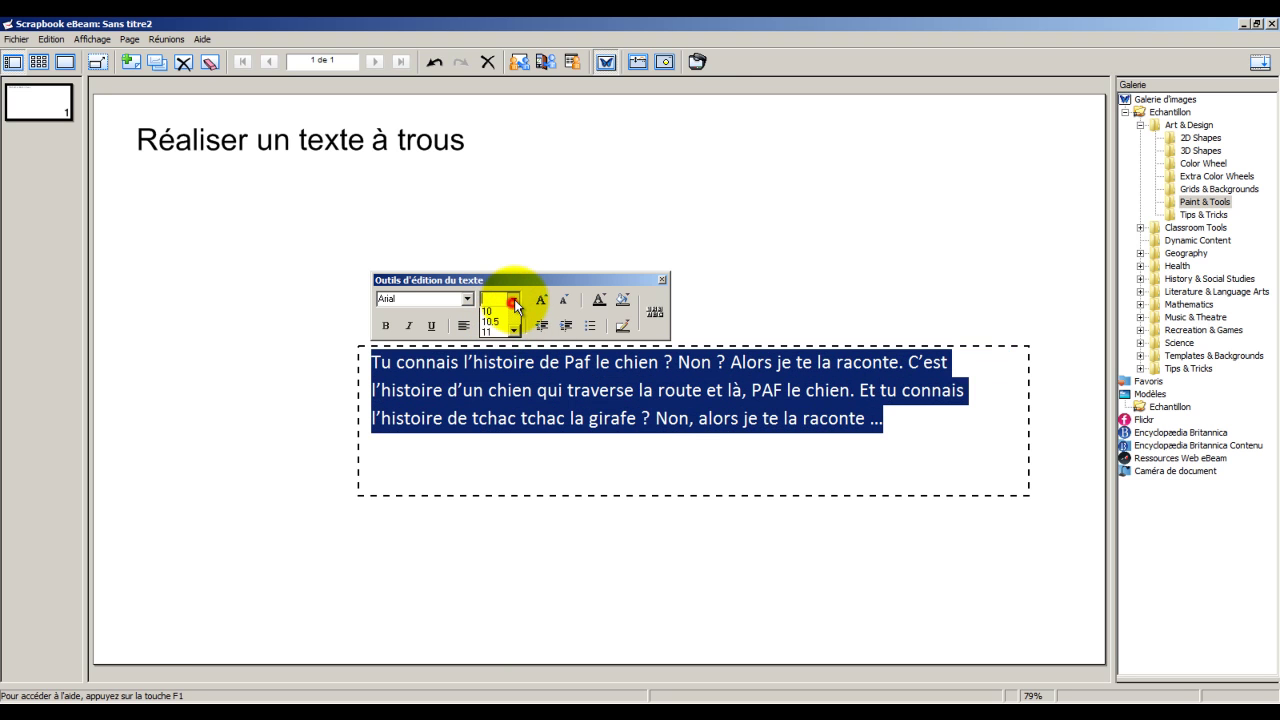
pyautogui.scroll(-3, 505, 340)
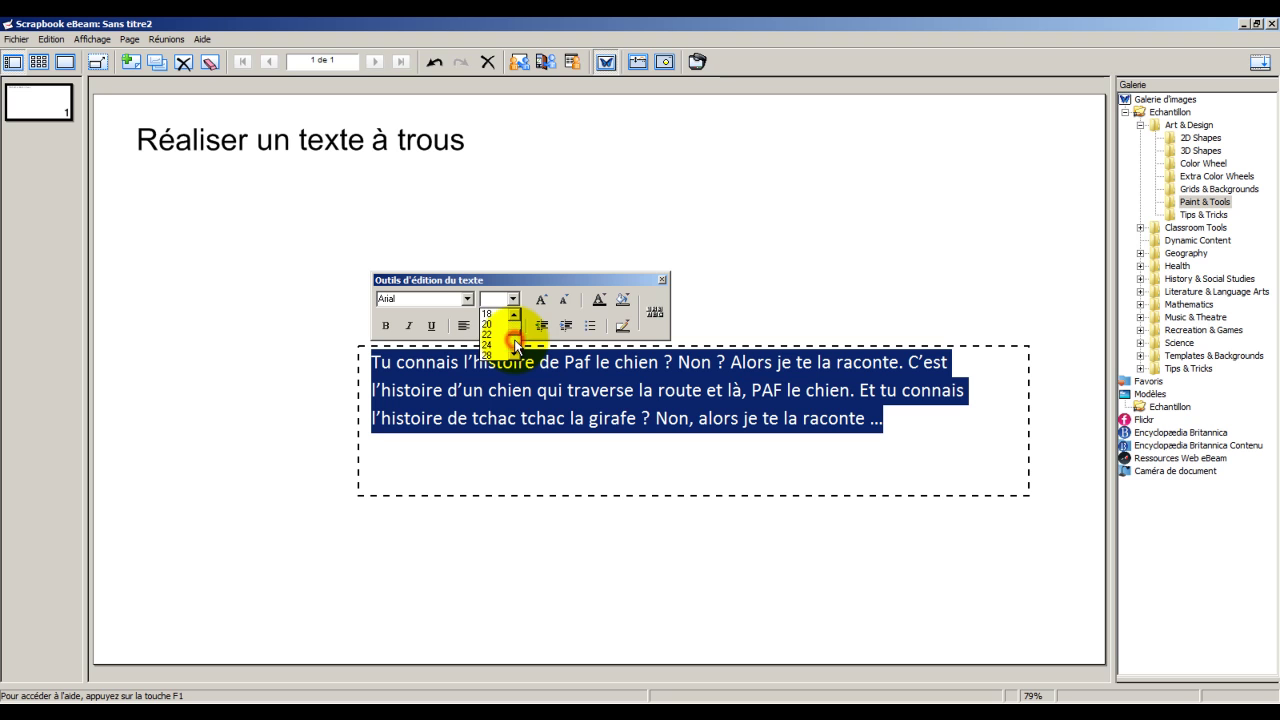
pyautogui.scroll(-3, 500, 352)
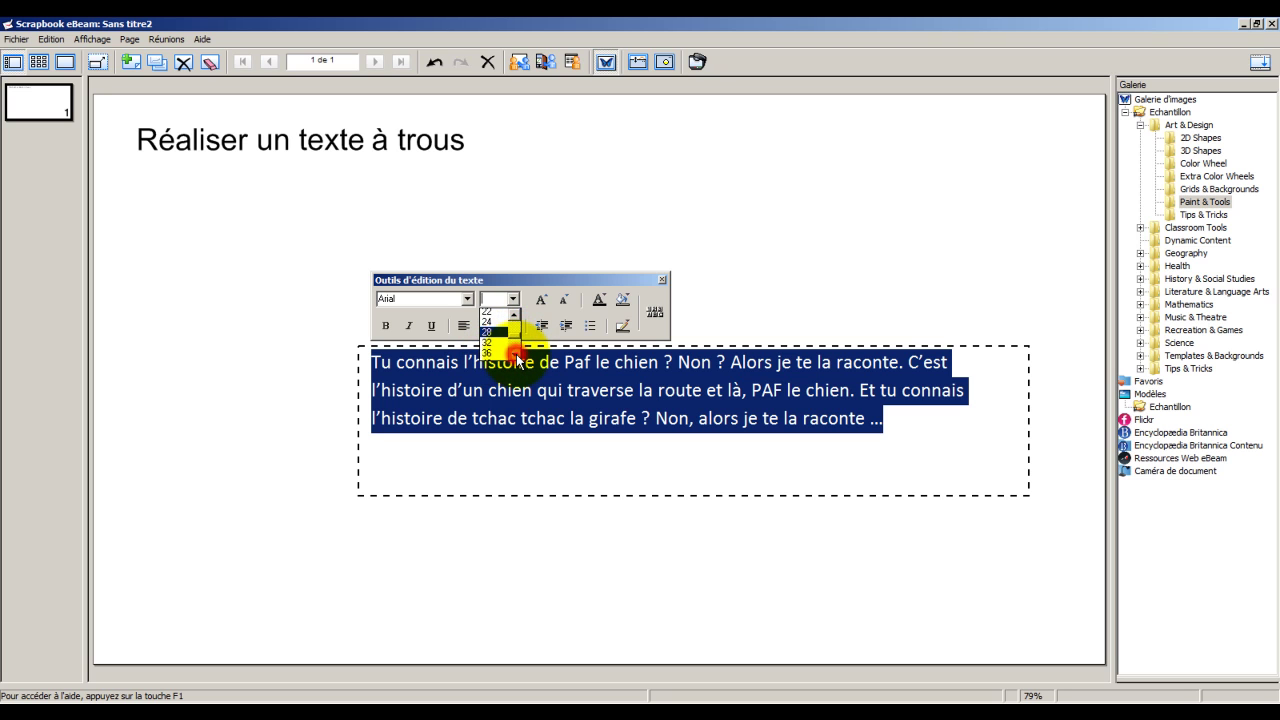
pyautogui.click(502, 346)
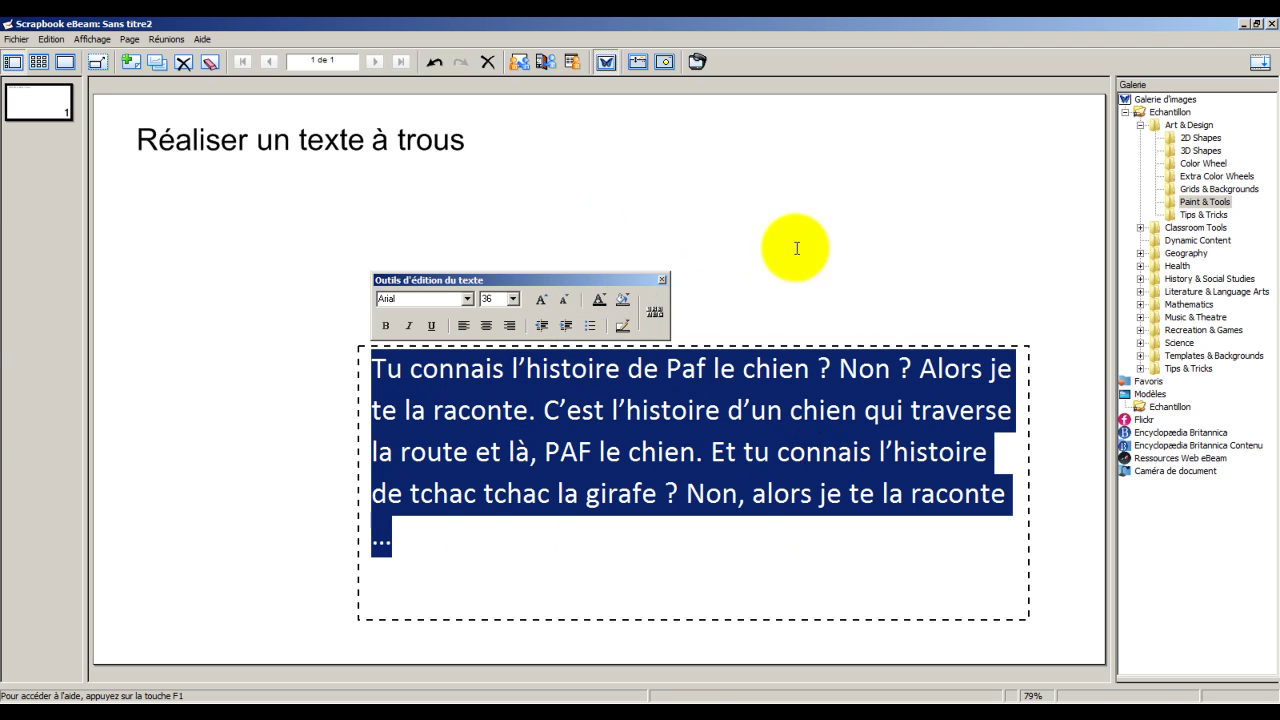
pyautogui.click(1054, 228)
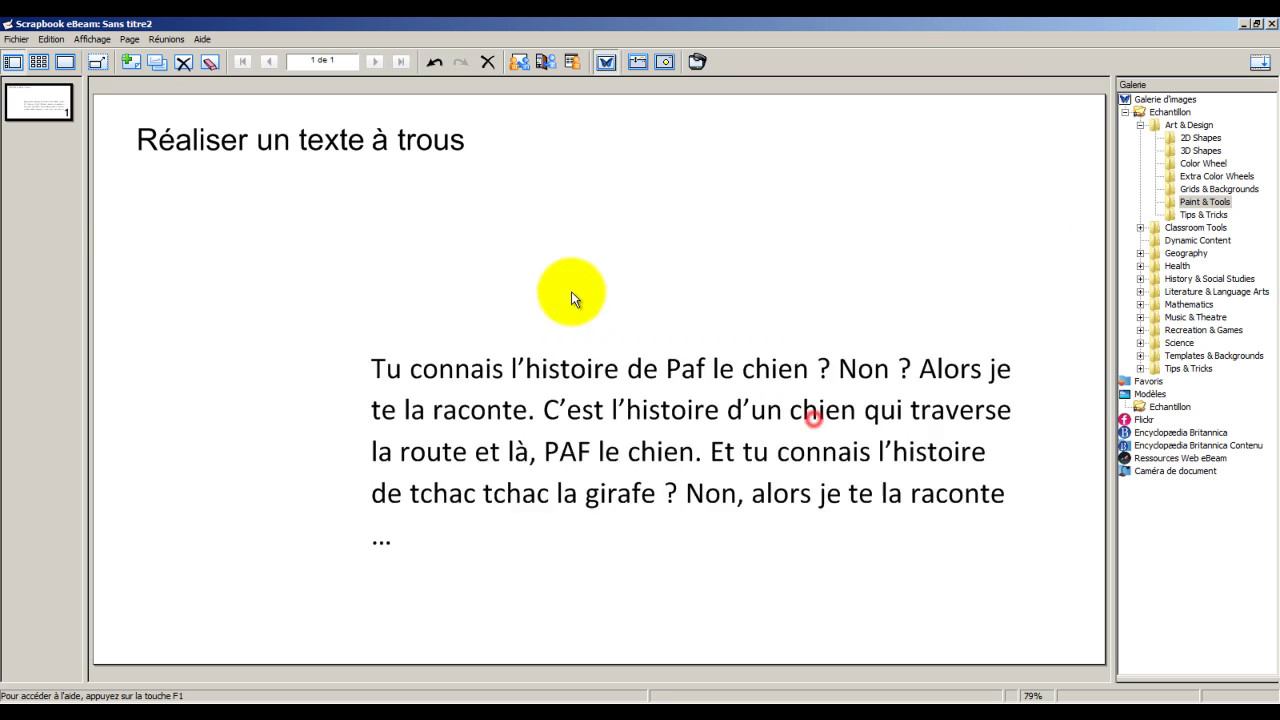
# Step: Move the story block up under the title and enlarge it to span most of the page width
pyautogui.click(650, 300)
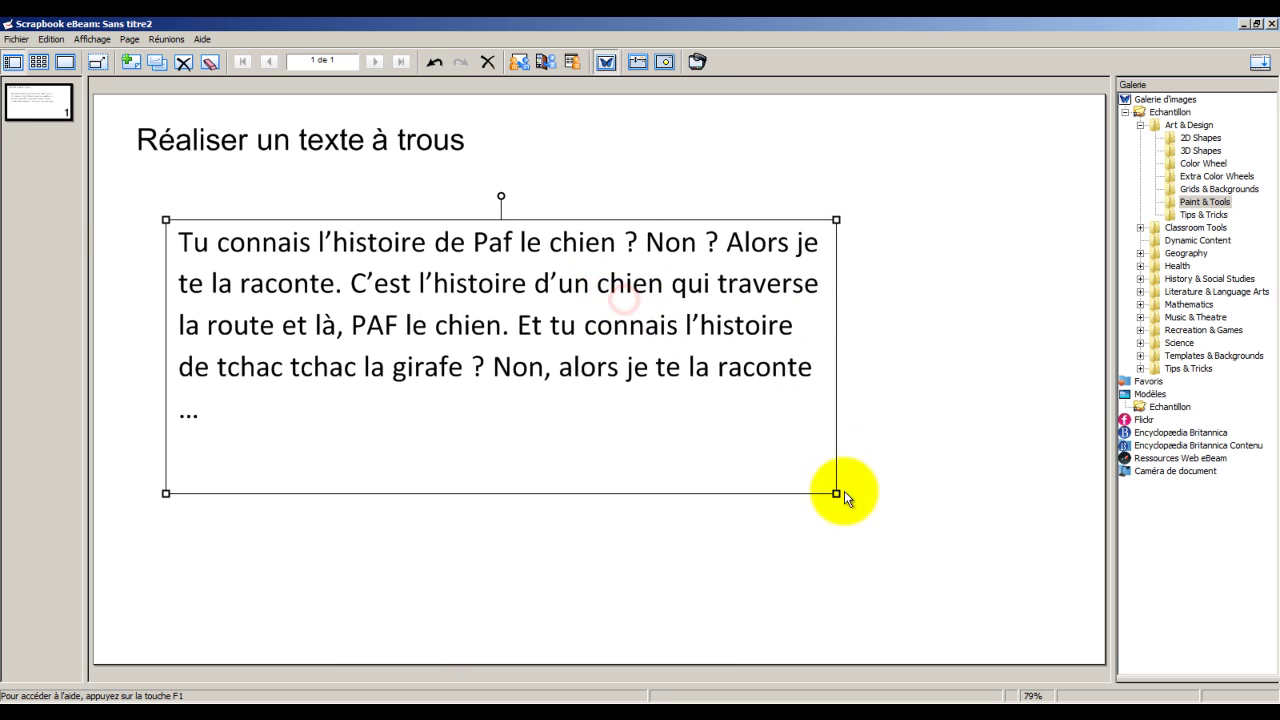
pyautogui.moveTo(884, 499); pyautogui.dragTo(1055, 499)
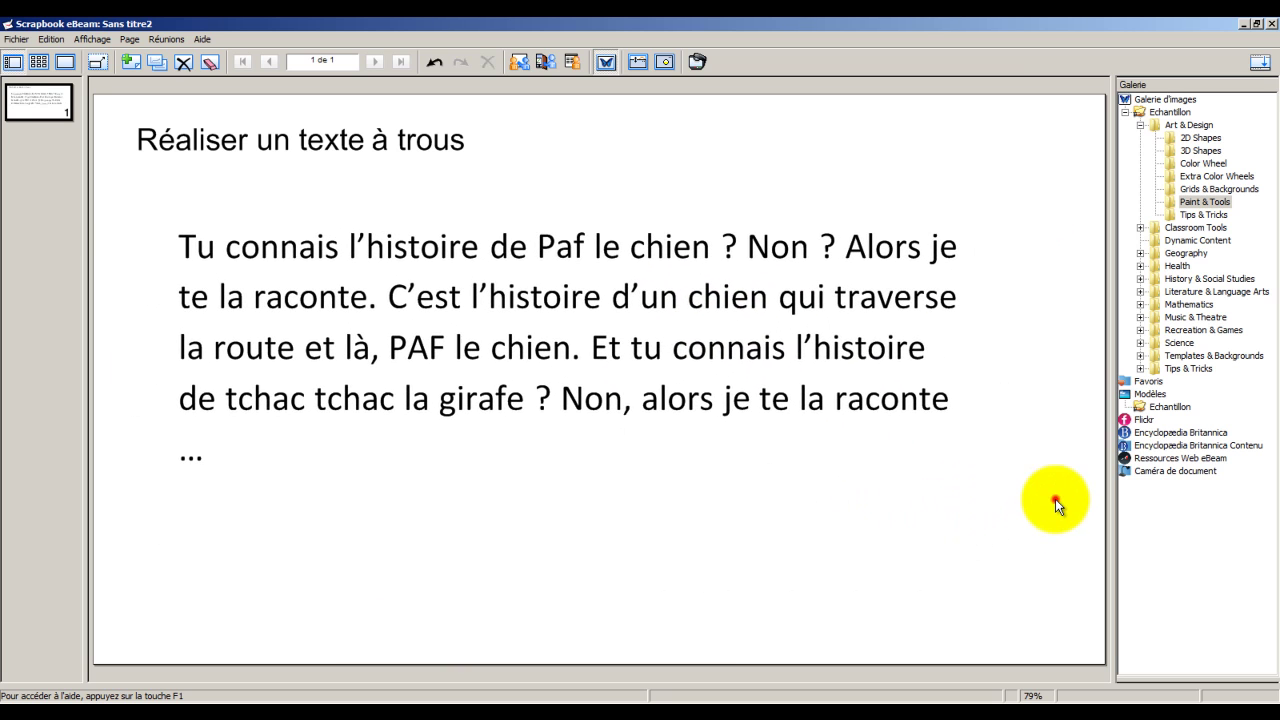
pyautogui.moveTo(700, 295); pyautogui.dragTo(697, 269)
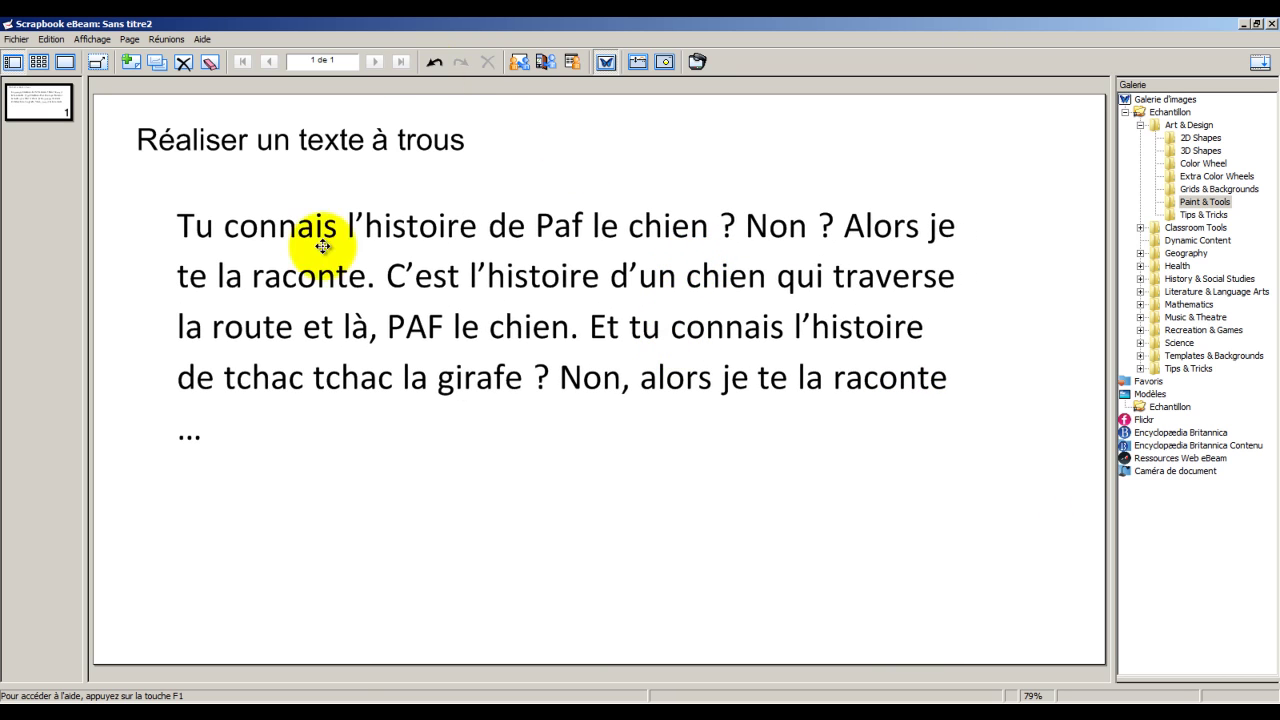
pyautogui.click(1073, 142)
pyautogui.doubleClick(194, 508)
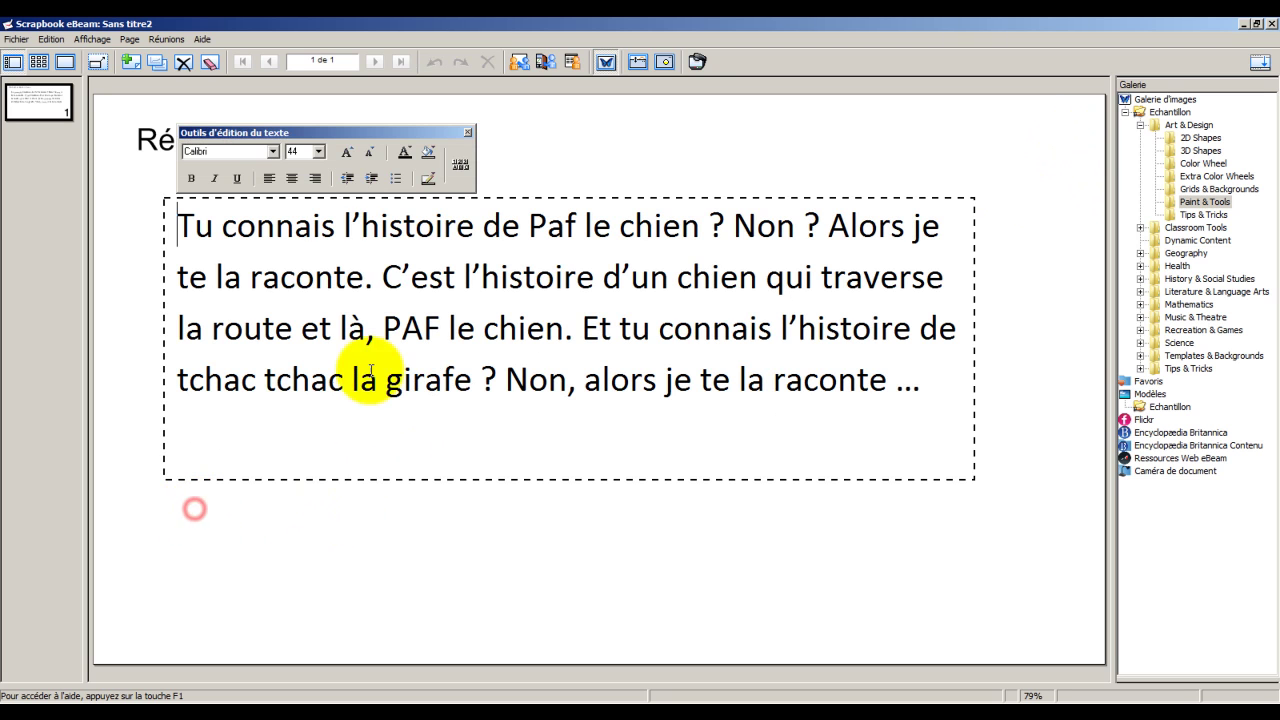
pyautogui.click(234, 546)
# Step: Add the words "chien" and "route" as two separate text objects below the story
pyautogui.click(258, 482)
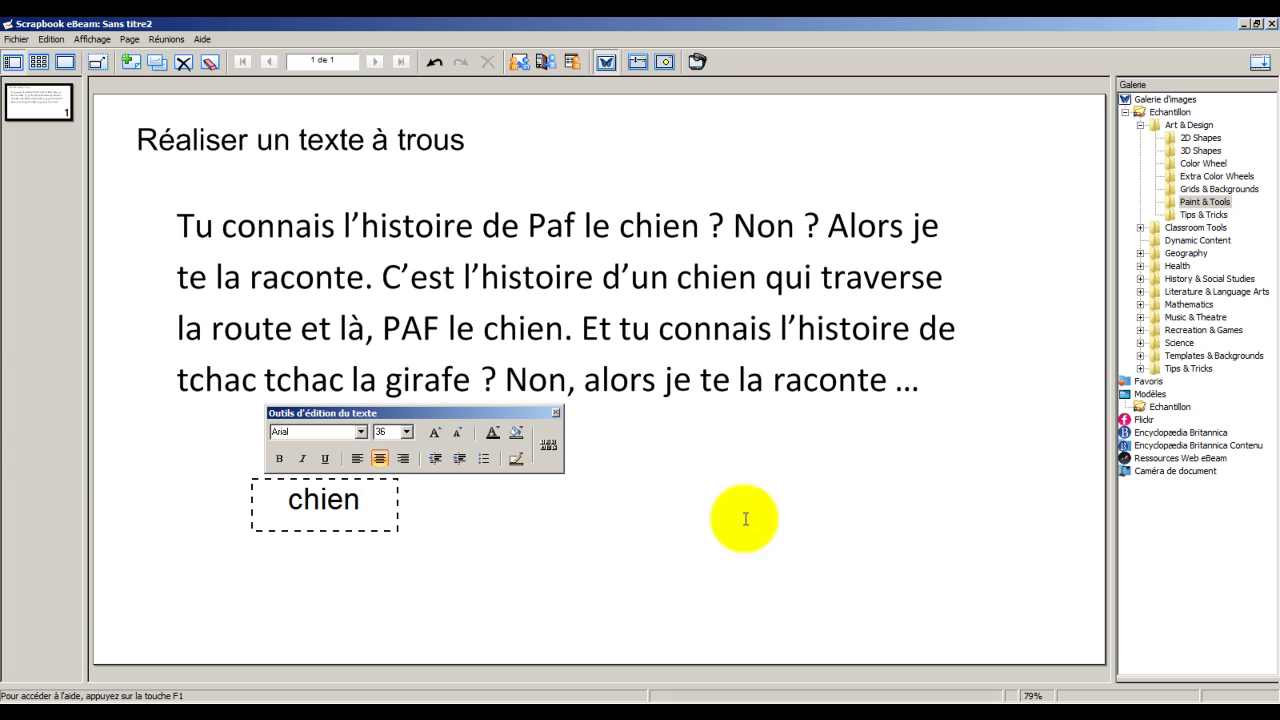
pyautogui.click(652, 514)
pyautogui.click(612, 512)
pyautogui.write('route')
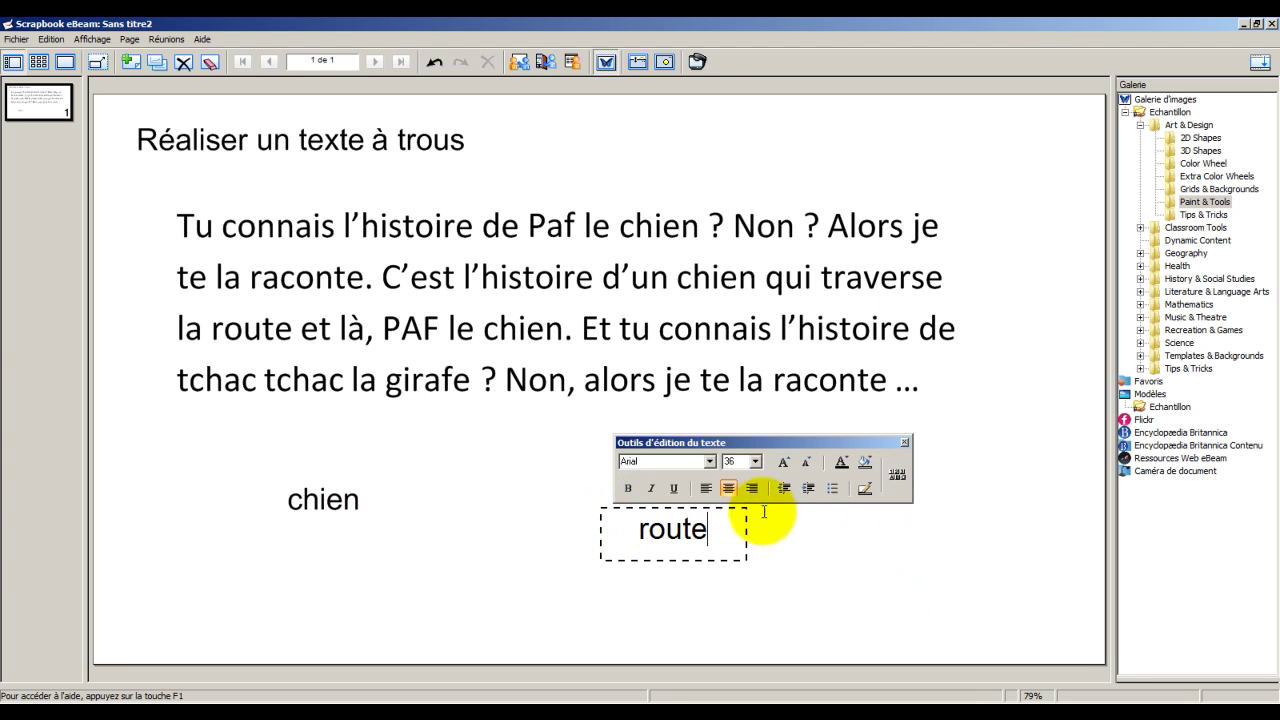
# Step: Add the words "girafe" and "raconte" as two separate text objects below the story
pyautogui.click(331, 606)
pyautogui.click(349, 565)
pyautogui.write('girafe')
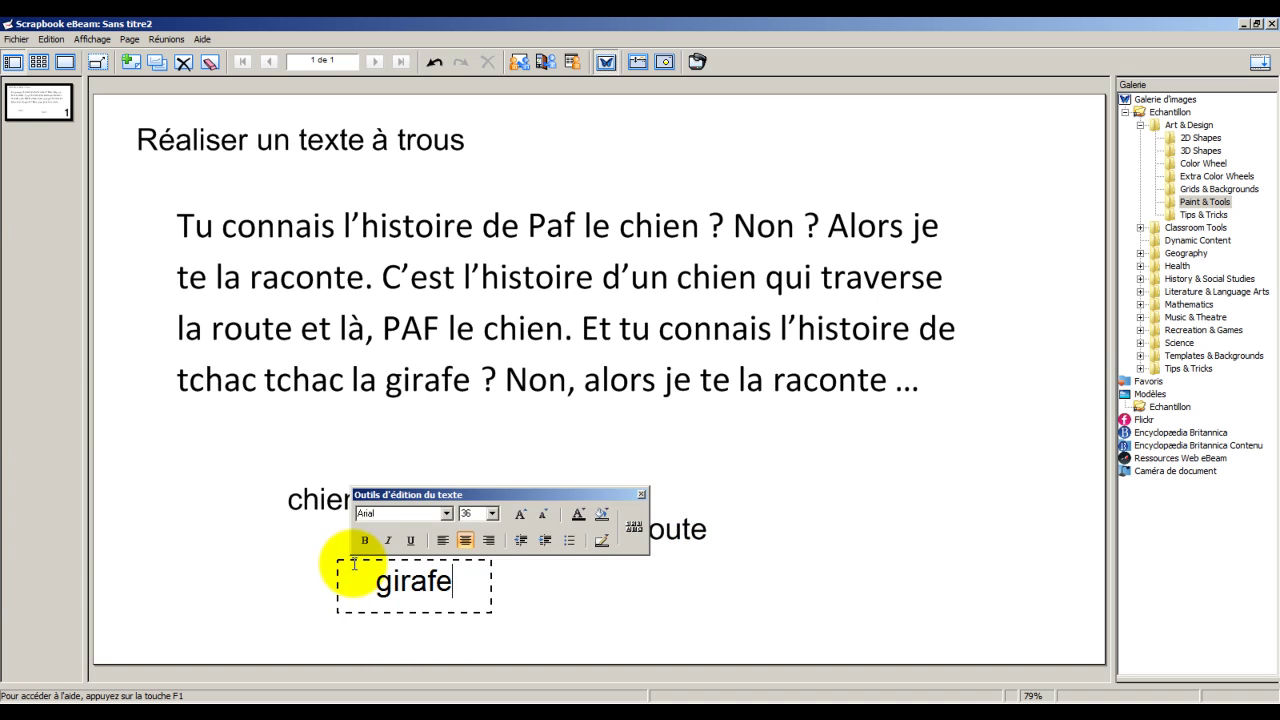
pyautogui.click(814, 478)
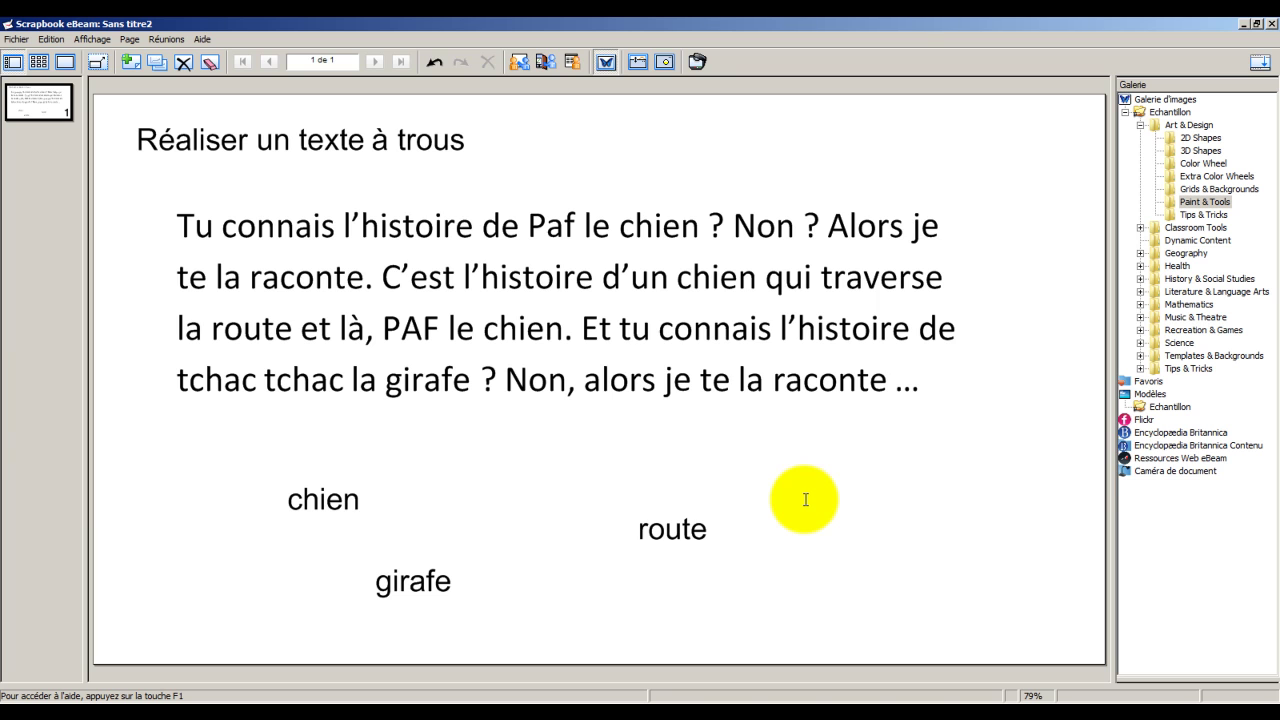
pyautogui.click(805, 499)
pyautogui.write('raconte')
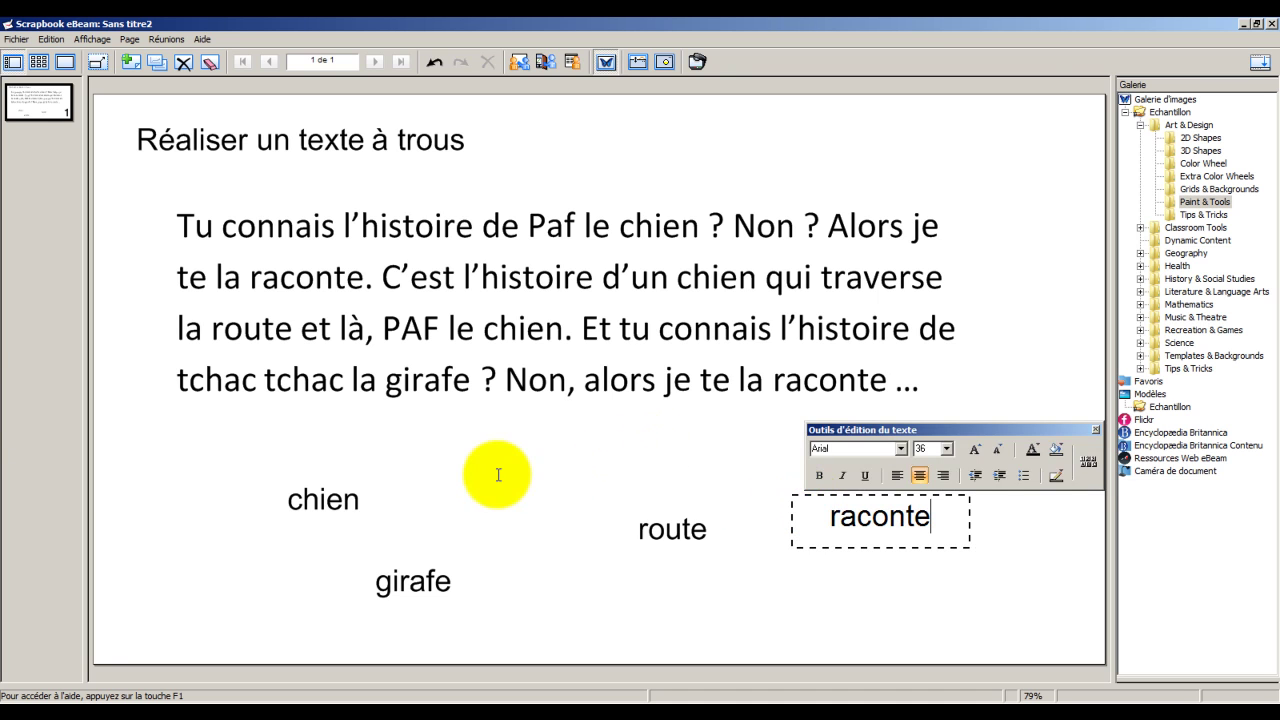
pyautogui.click(459, 464)
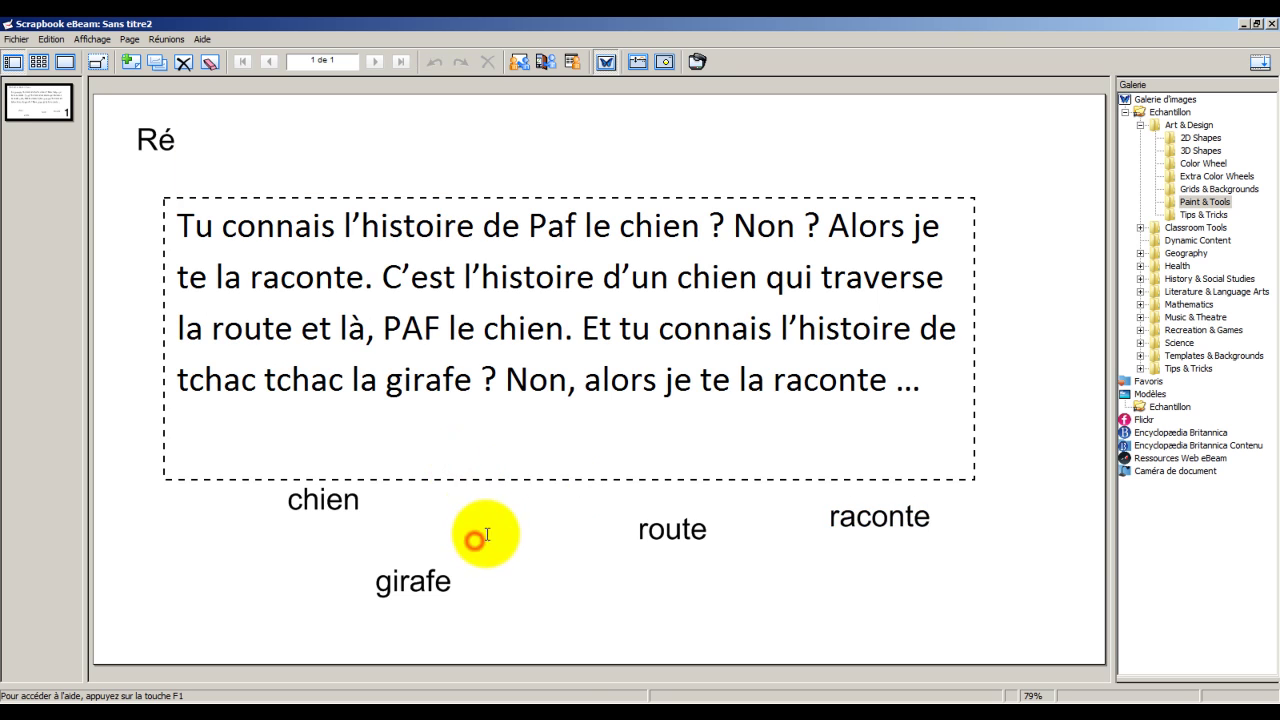
# Step: Add the distractor words "cheval" and "chemin" as two more separate text objects below the story
pyautogui.click(575, 585)
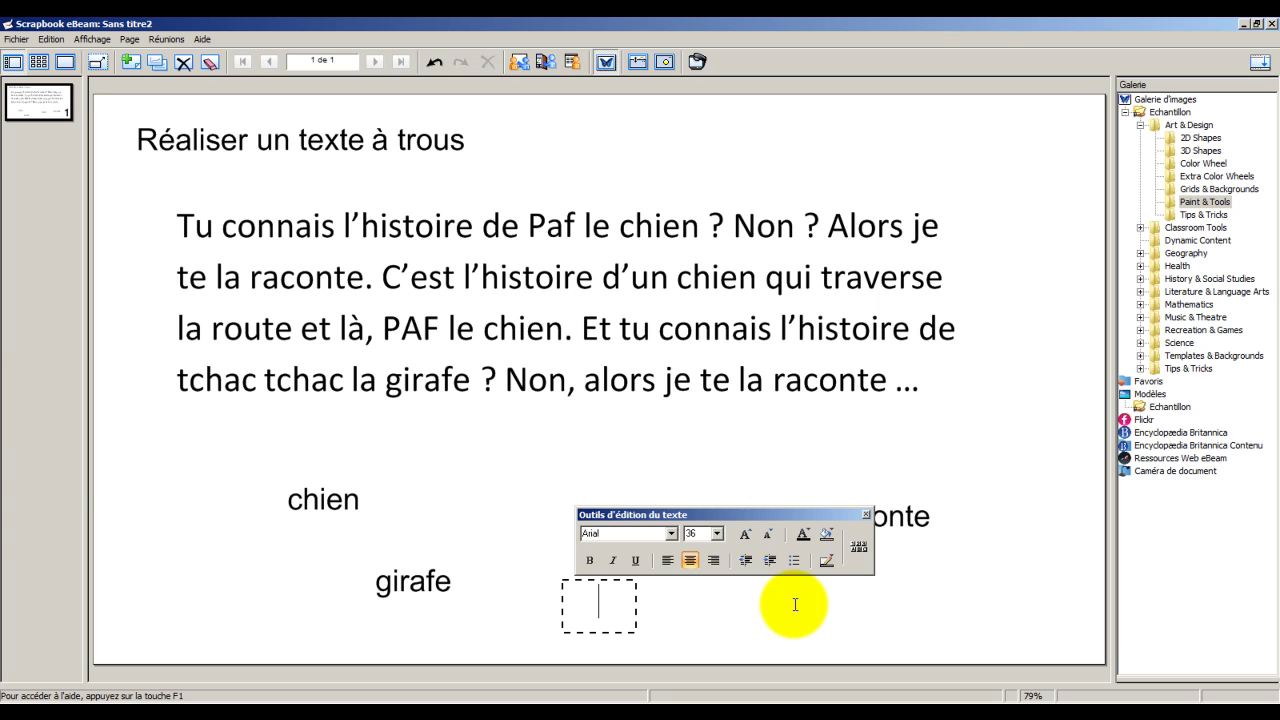
pyautogui.write('cheval')
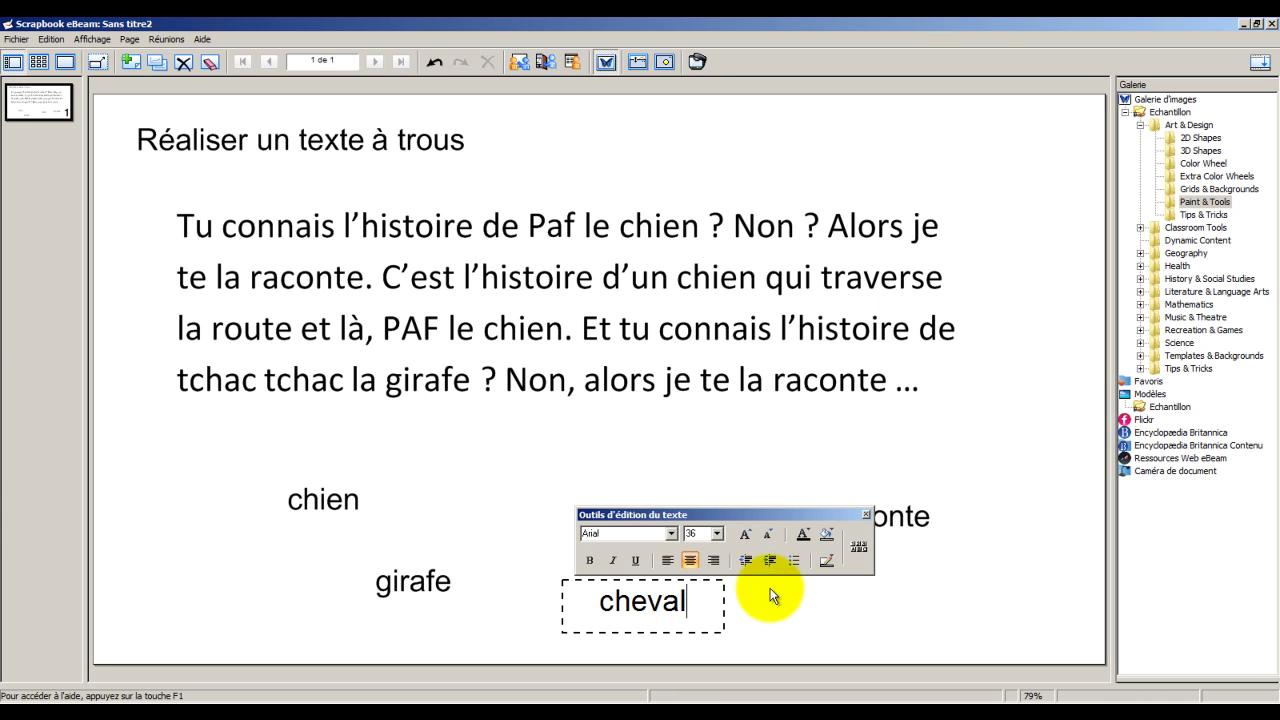
pyautogui.click(143, 563)
pyautogui.click(145, 562)
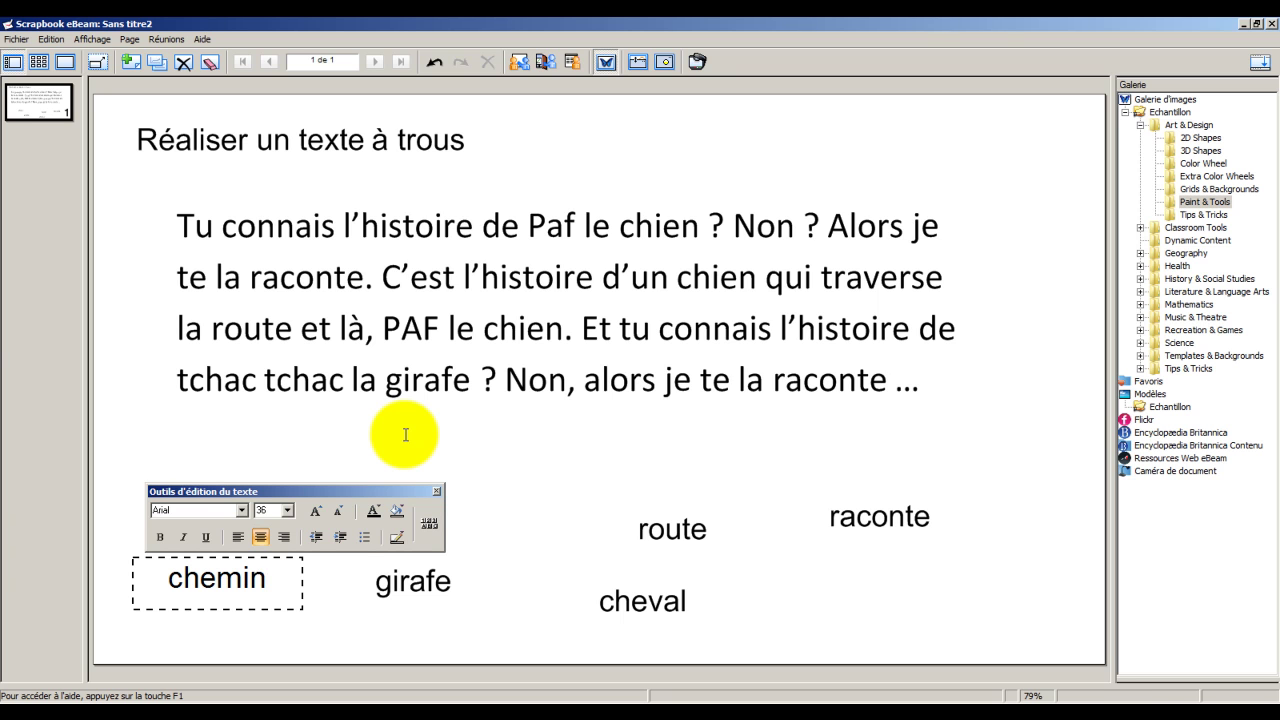
pyautogui.click(466, 243)
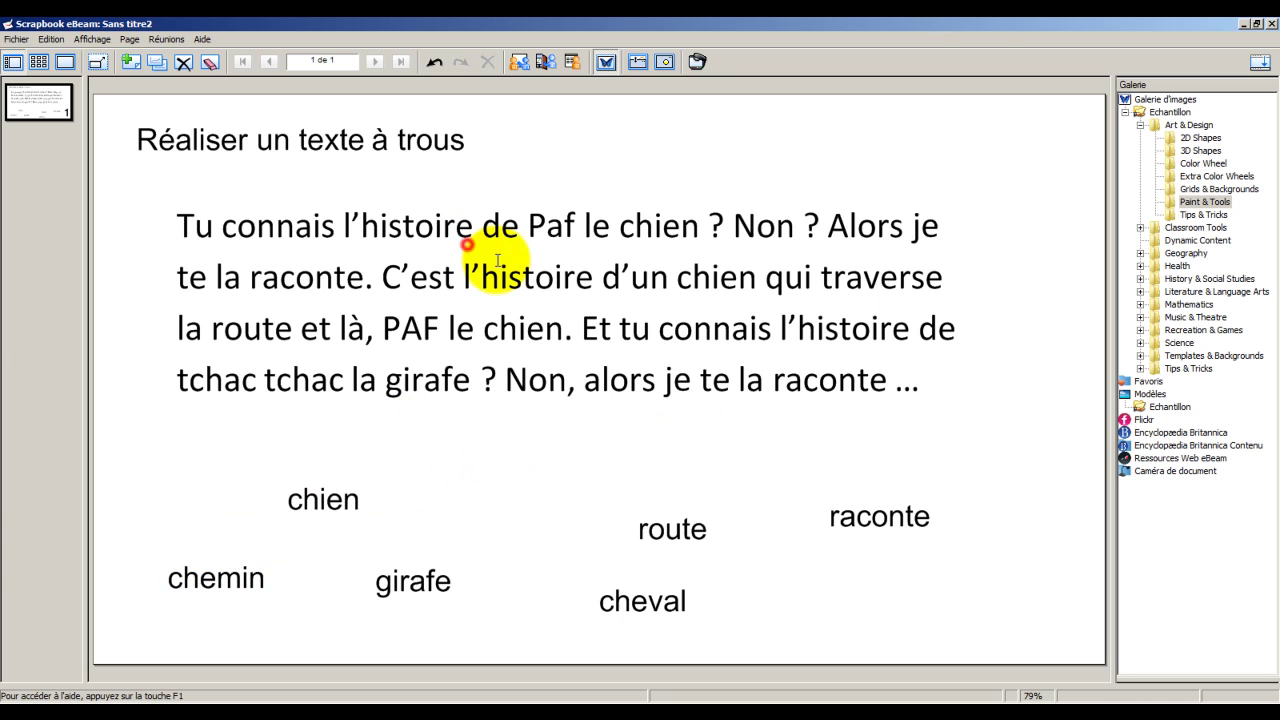
# Step: Replace "chien" after "Paf le" and the first "raconte" in the story with blanks of ten underscores each
pyautogui.doubleClick(620, 229)
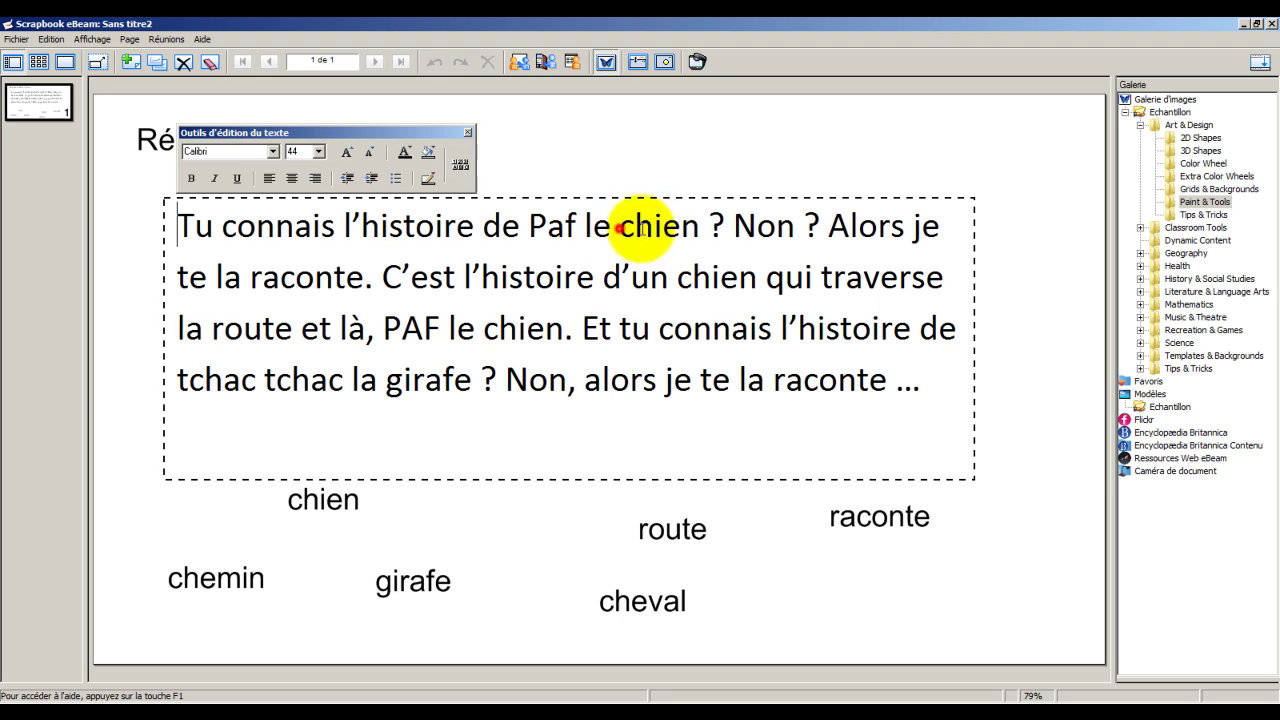
pyautogui.doubleClick(662, 228)
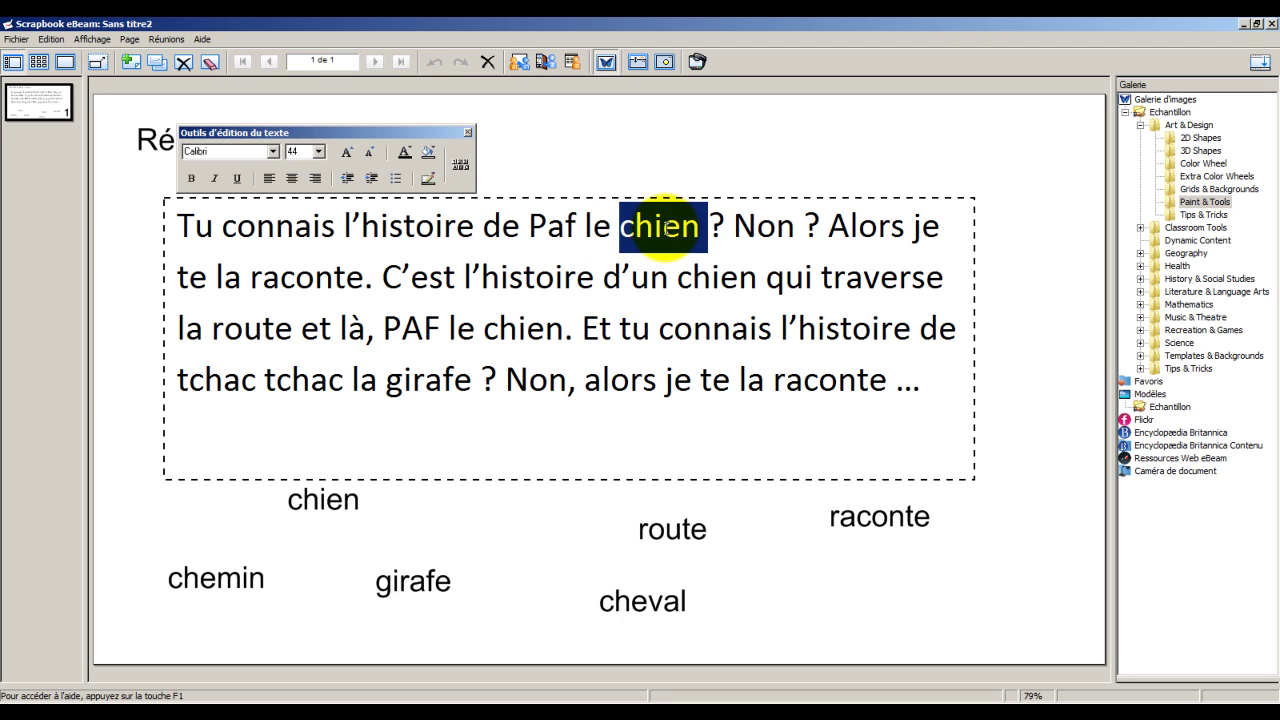
pyautogui.write('_________')
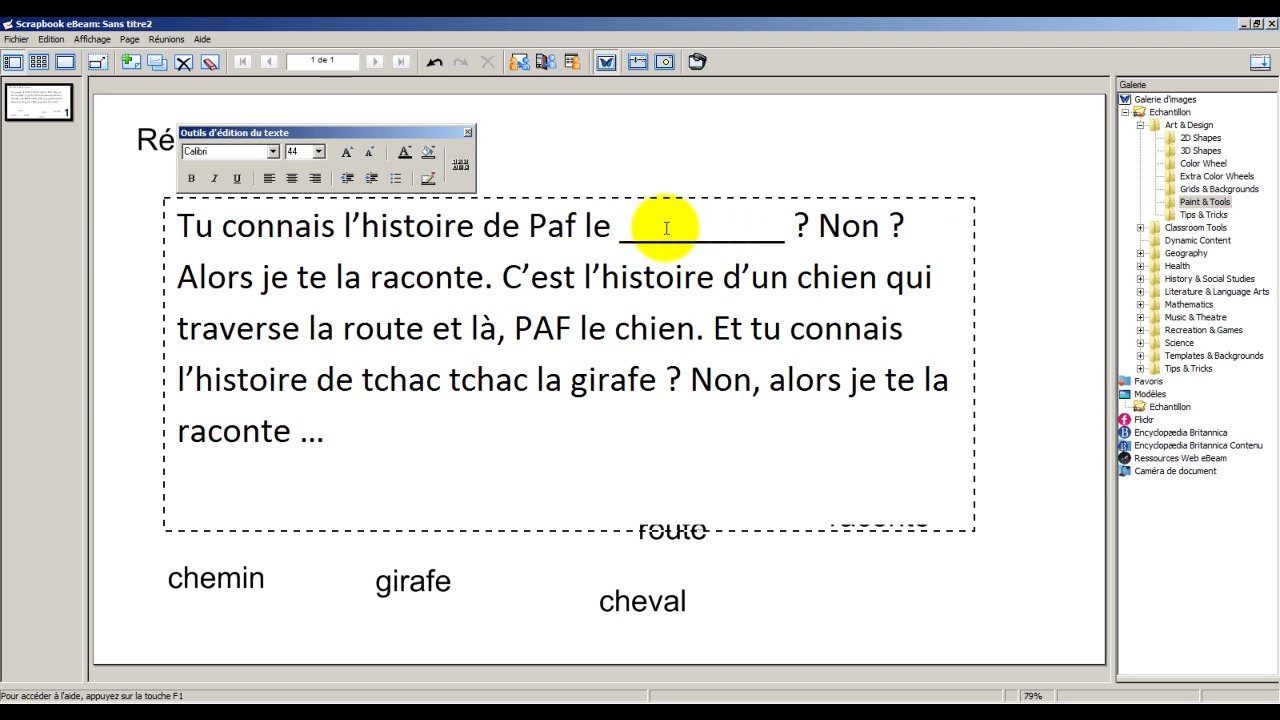
pyautogui.write('_')
pyautogui.doubleClick(390, 275)
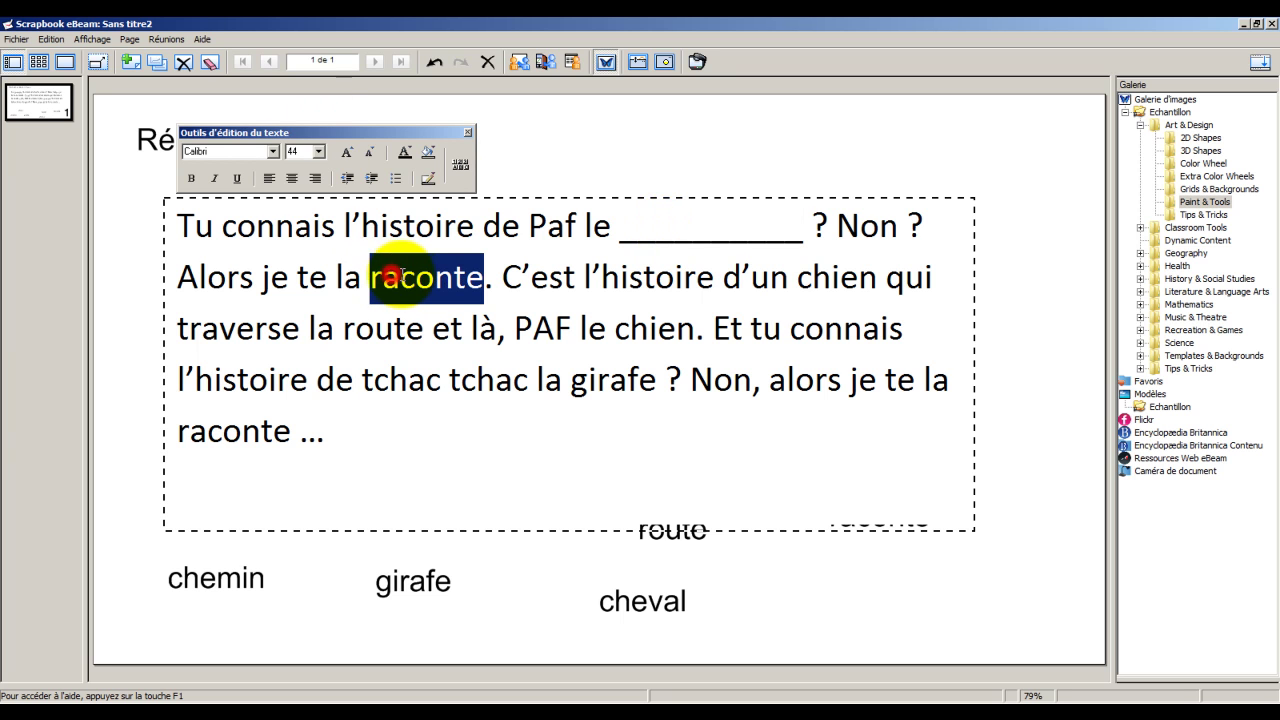
pyautogui.write('_________')
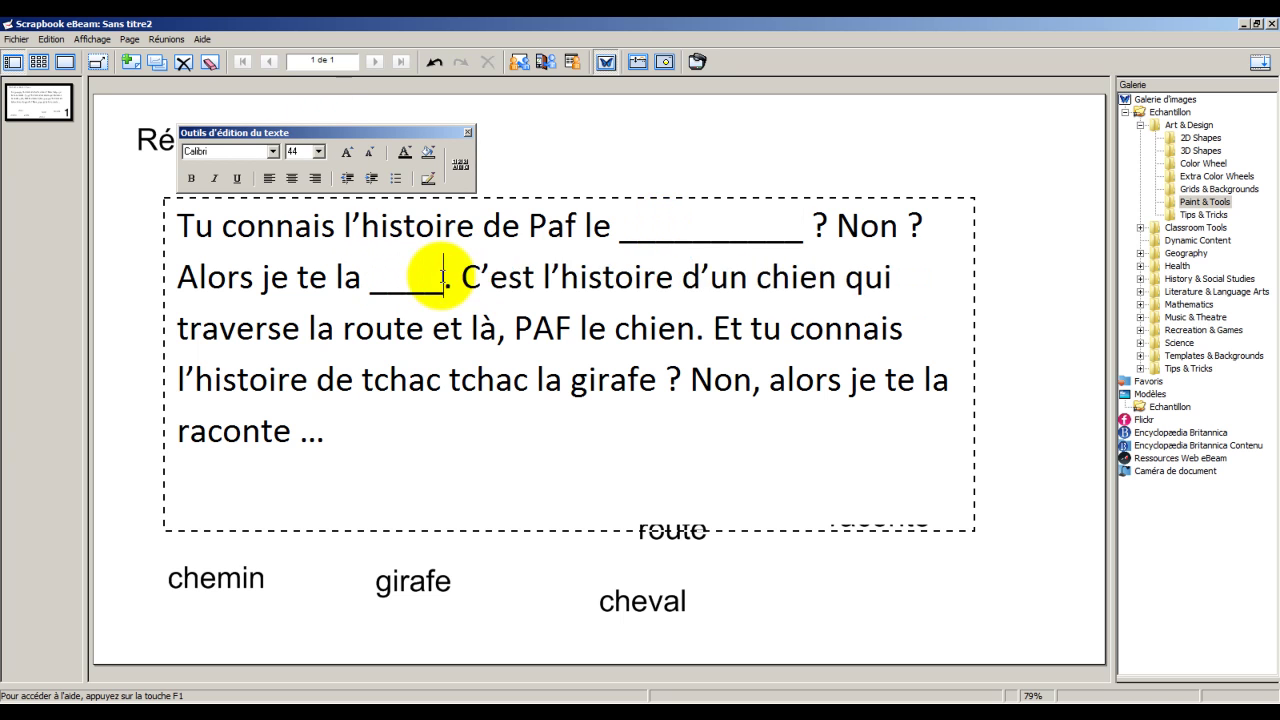
pyautogui.write('_')
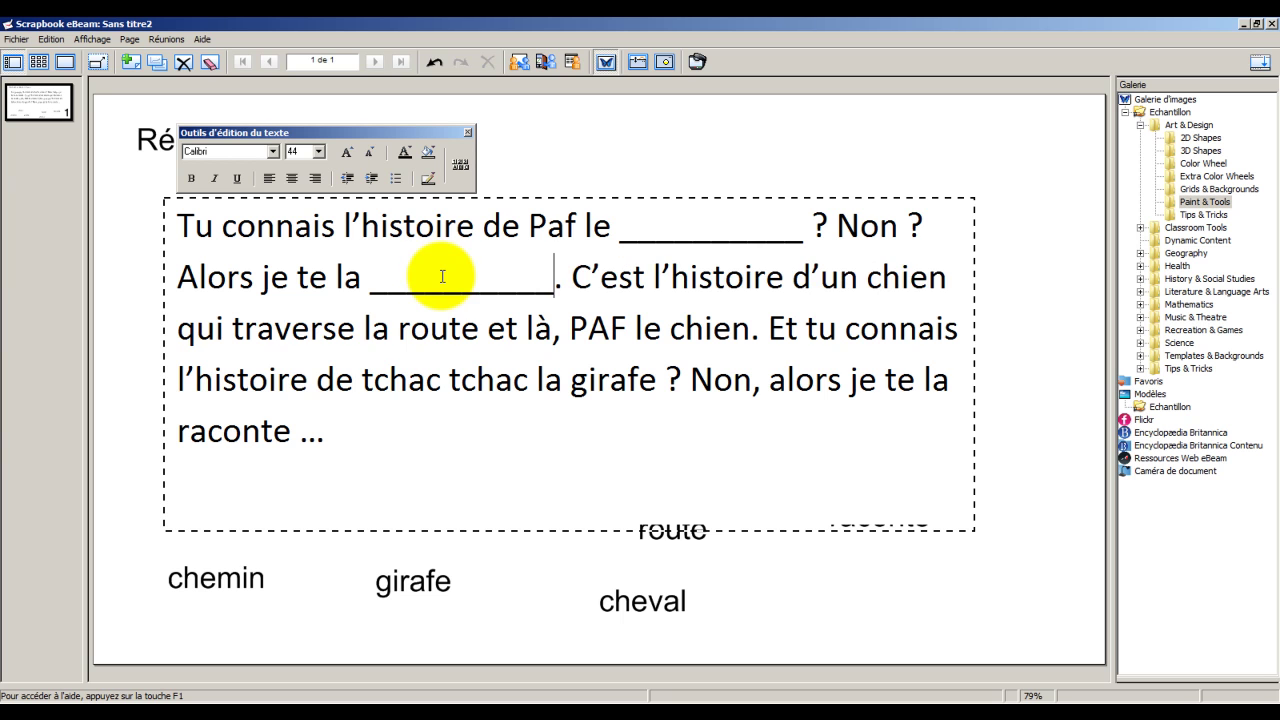
# Step: Replace "route" and "girafe" in the story with blanks of nine underscores each and finish editing the text
pyautogui.doubleClick(438, 330)
pyautogui.write('__________')
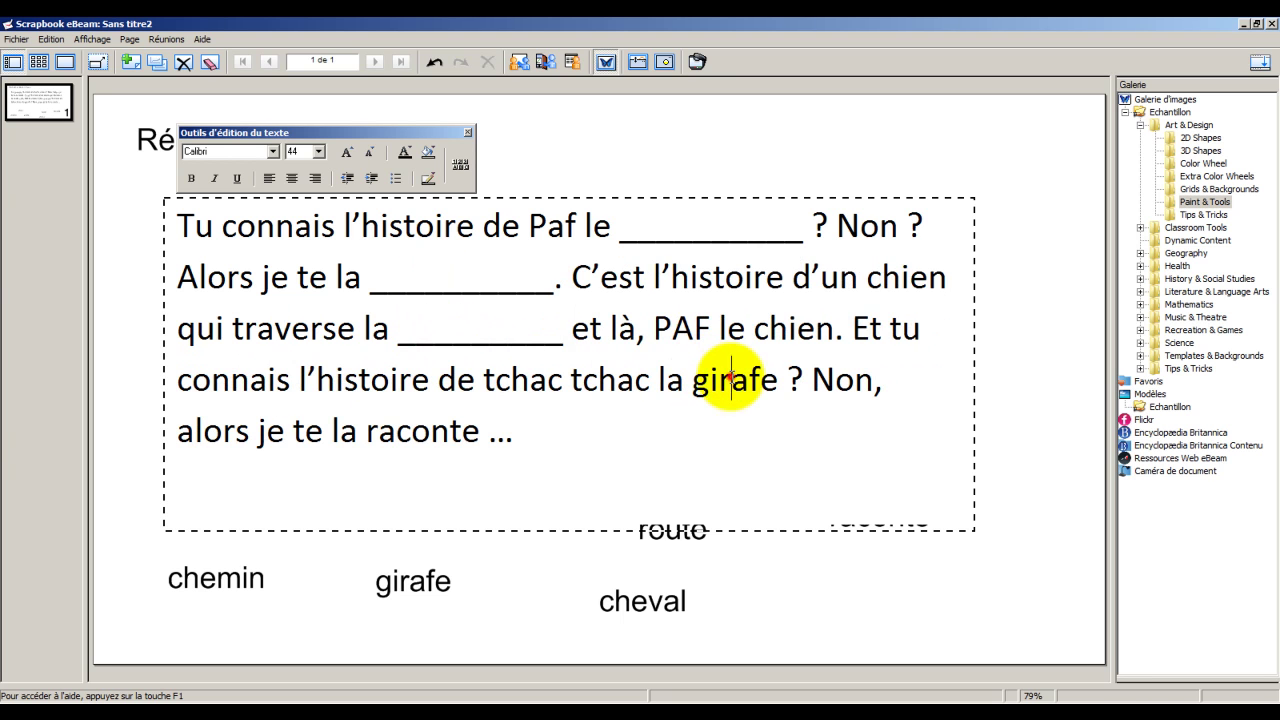
pyautogui.doubleClick(728, 382)
pyautogui.write('_________')
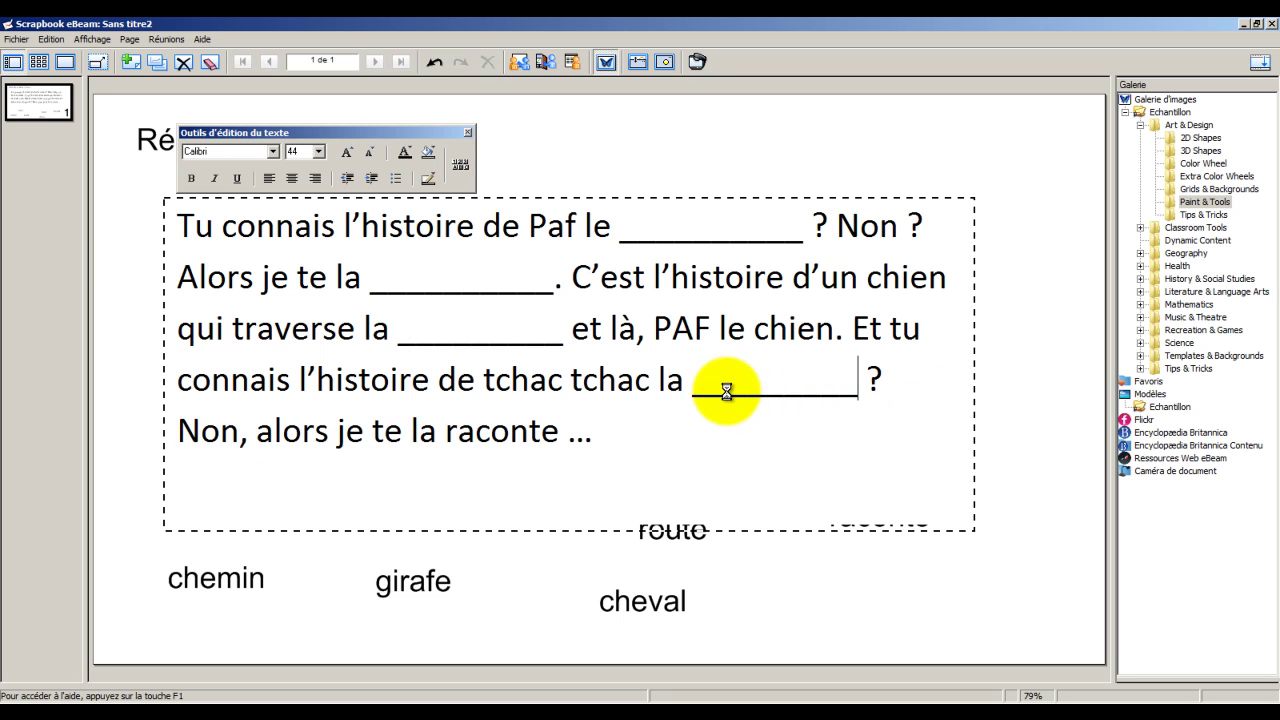
pyautogui.click(1043, 220)
pyautogui.click(904, 578)
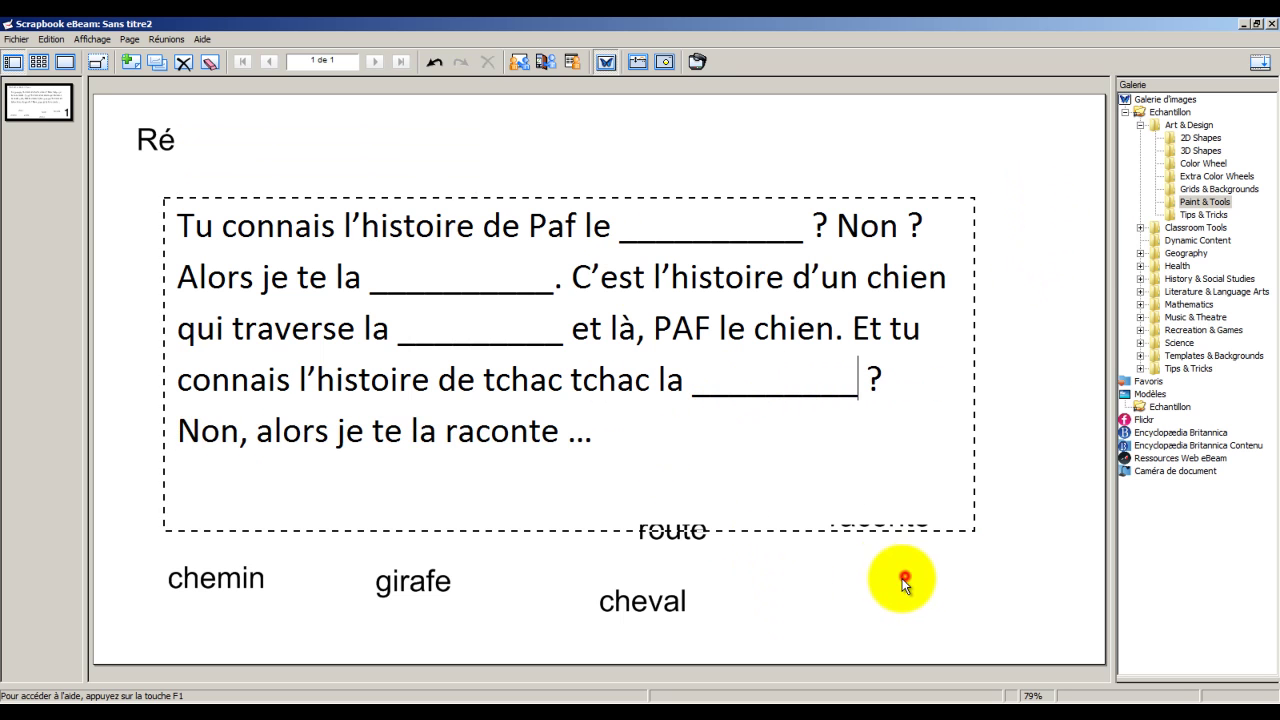
# Step: Widen the story's text frame slightly so its lower edge sits above the separate words
pyautogui.click(566, 470)
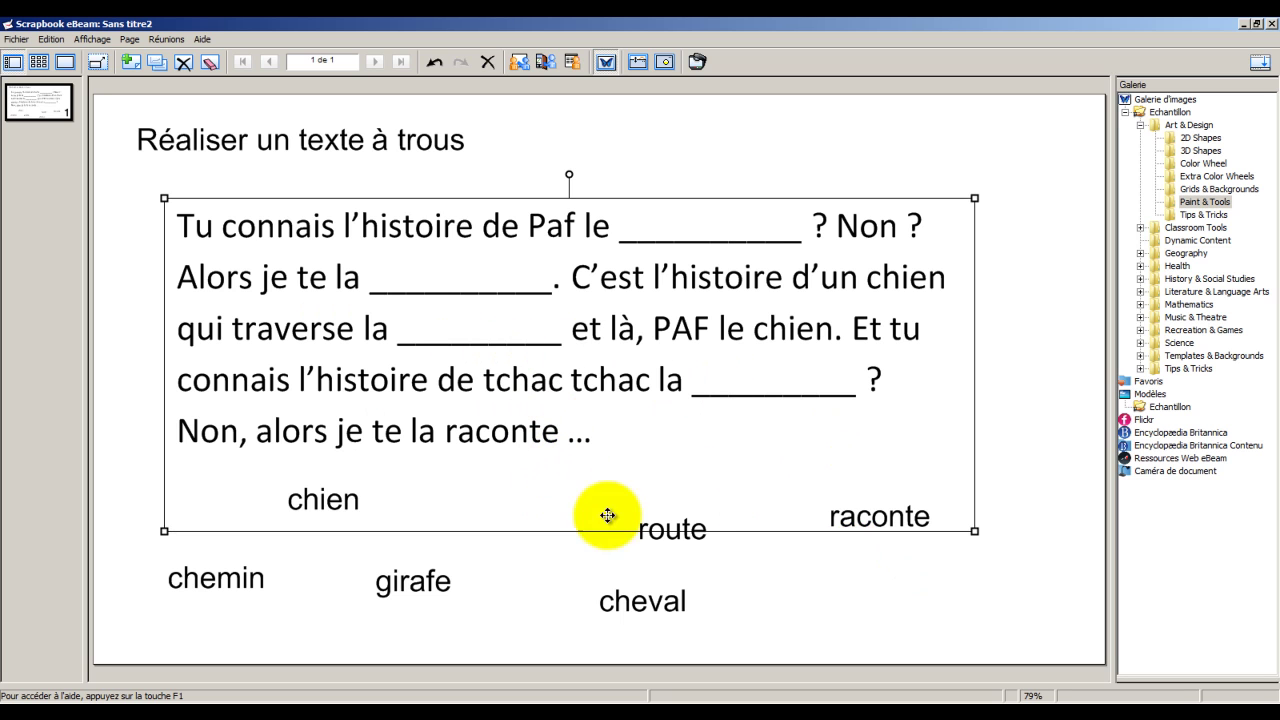
pyautogui.moveTo(978, 518)
pyautogui.mouseDown()
pyautogui.moveTo(1215, 525)
pyautogui.moveTo(984, 535)
pyautogui.mouseUp()
pyautogui.doubleClick(622, 450)
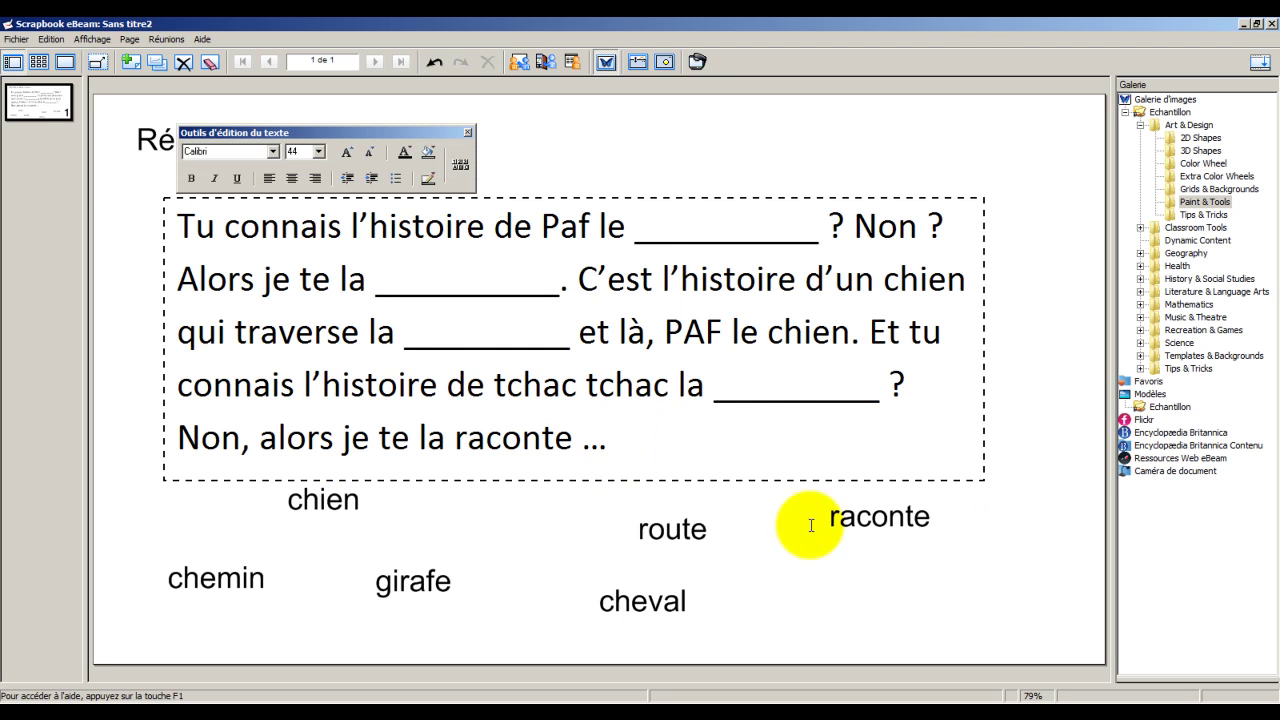
pyautogui.click(1012, 584)
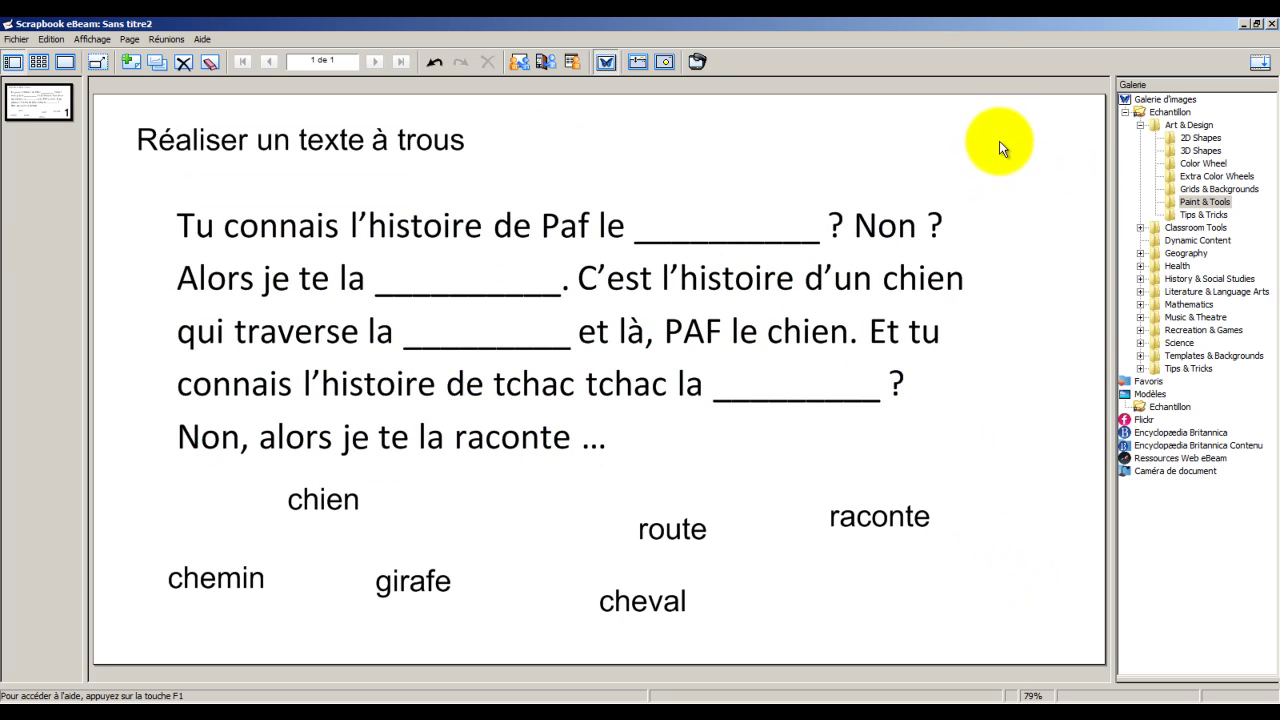
# Step: Select the story text block and open its stacking order options
pyautogui.click(756, 233)
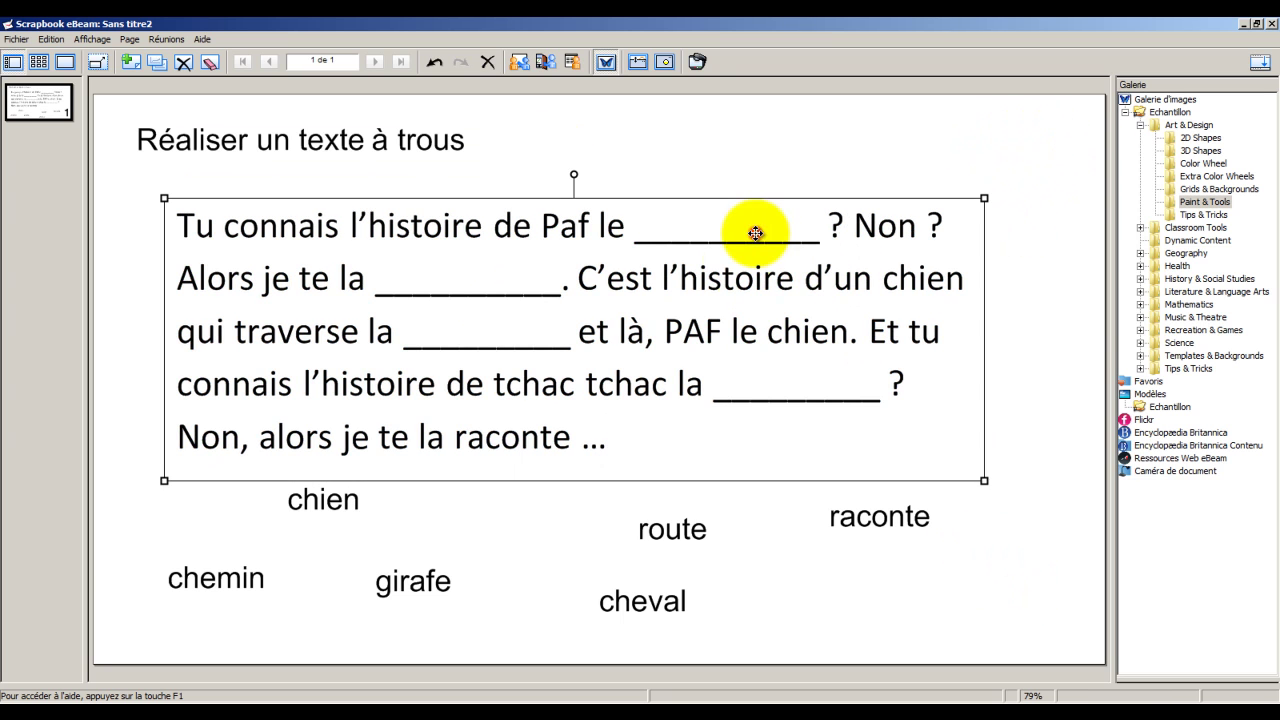
pyautogui.rightClick(737, 270)
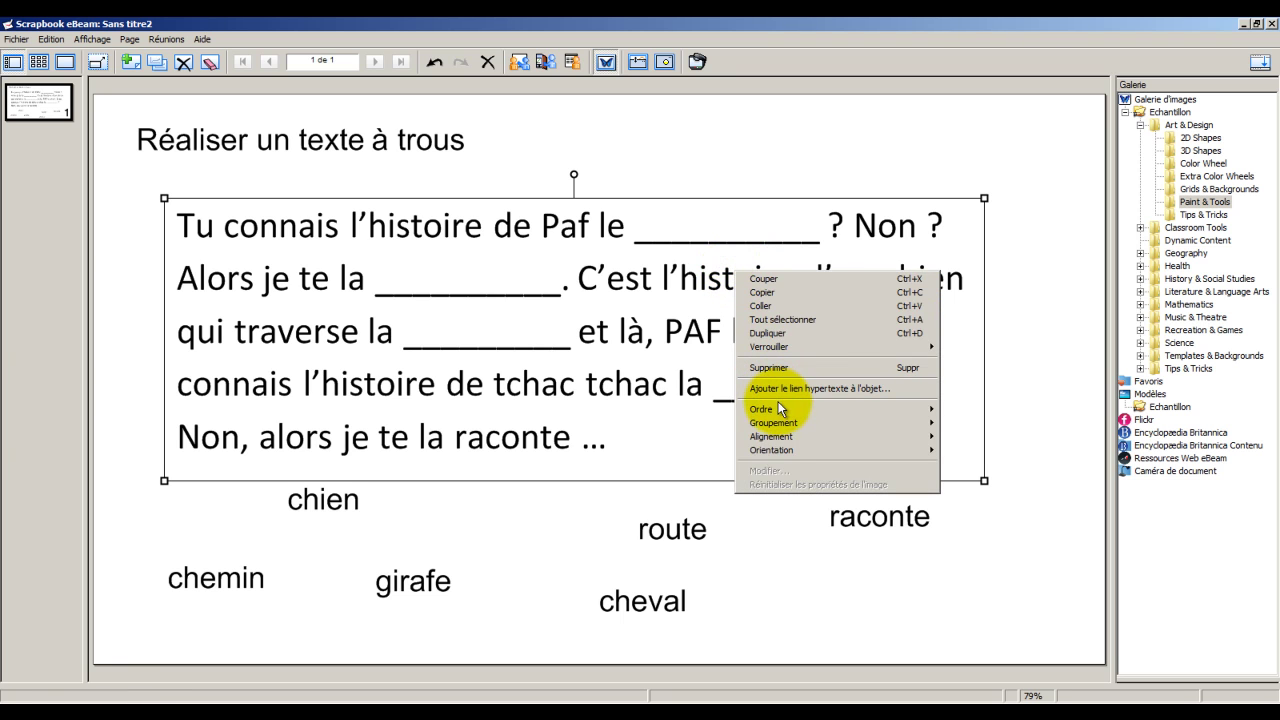
pyautogui.moveTo(779, 409)
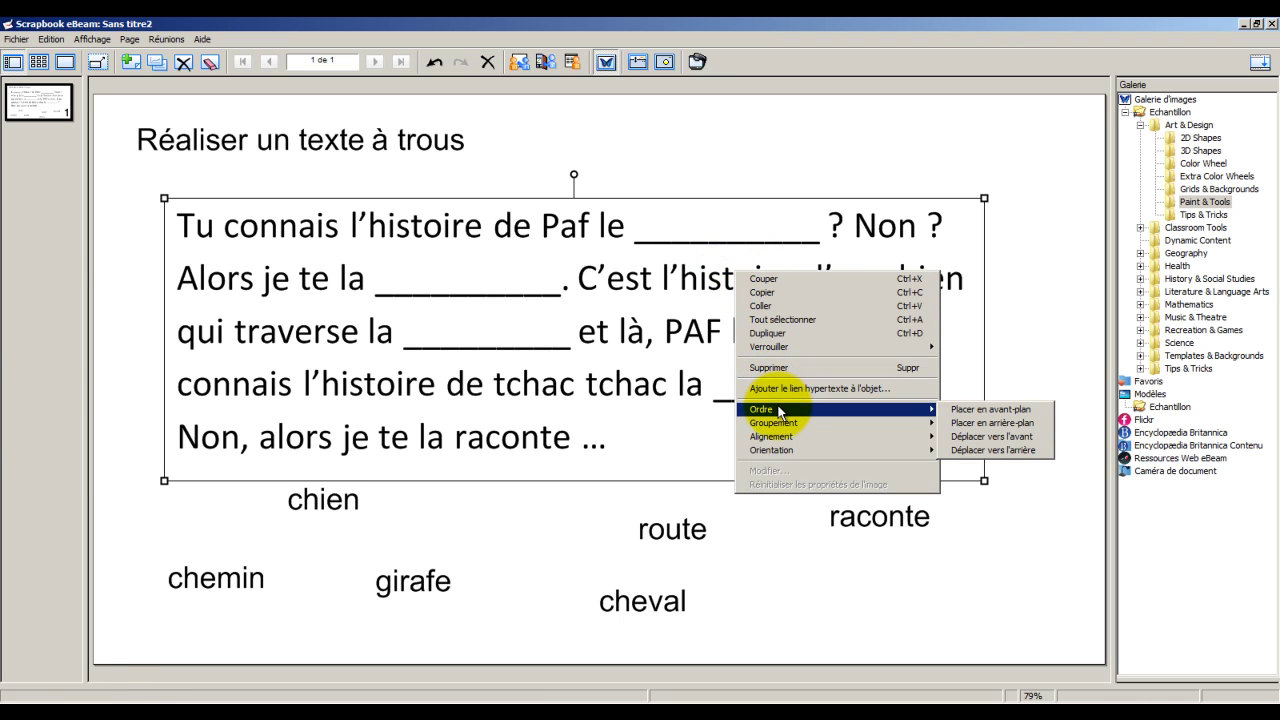